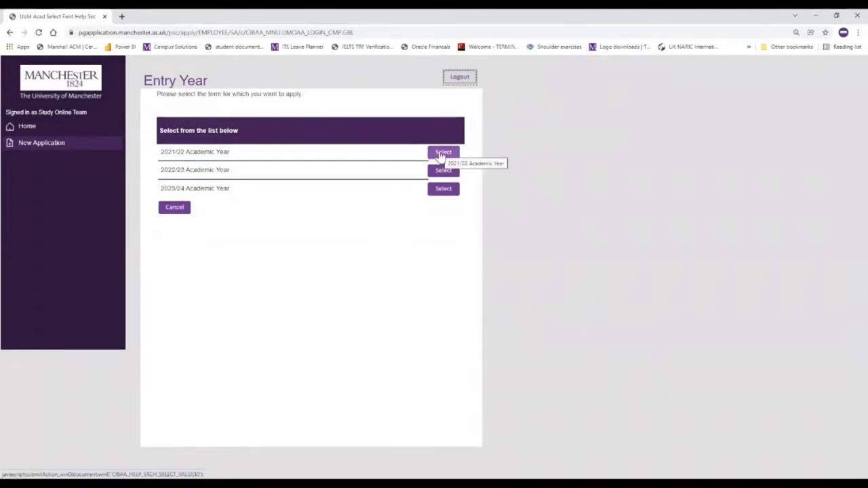
Choose the 2021/22 entry year and search programmes for 'International Fashion Marketing'
{"action": "left_click", "coordinate": [440, 154]}
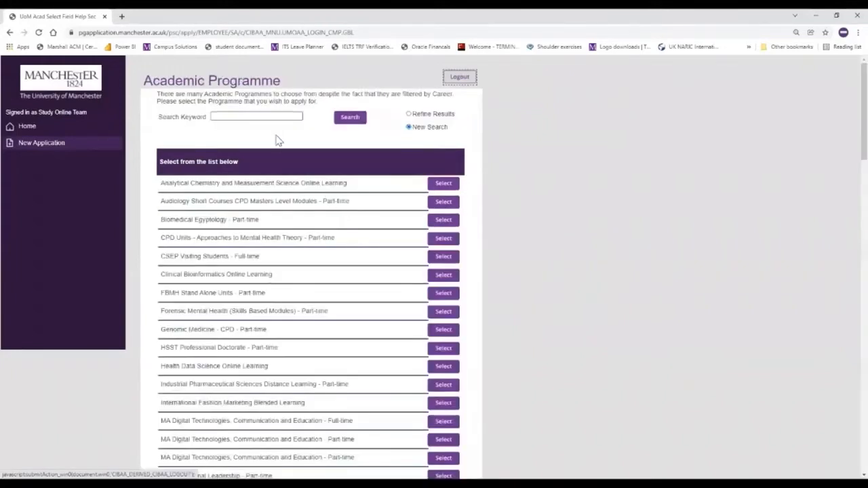
{"action": "left_click", "coordinate": [261, 116]}
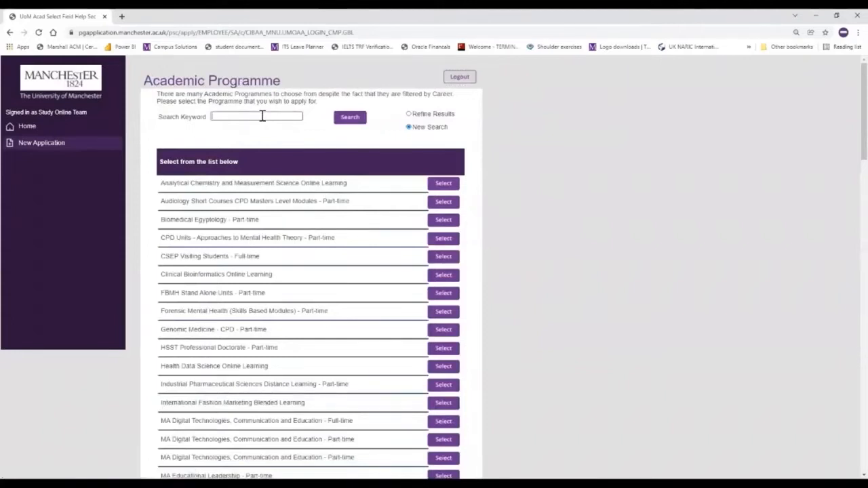
{"action": "type", "text": "International Fashion Marketing"}
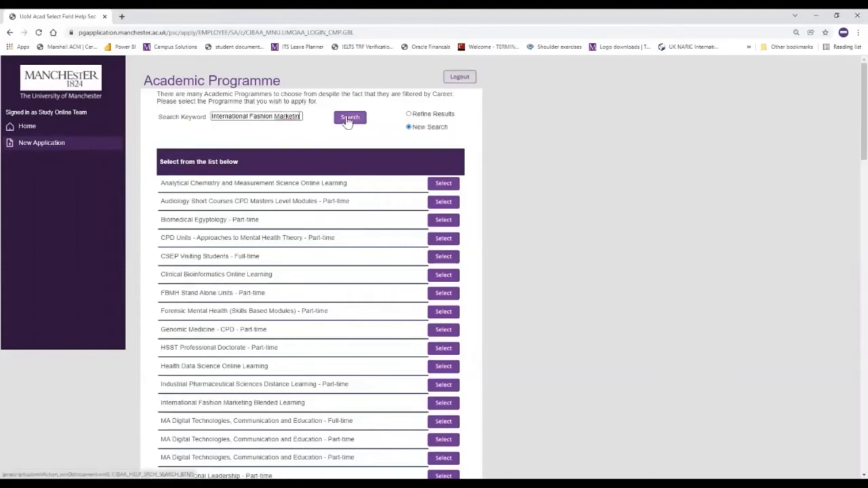
{"action": "left_click", "coordinate": [347, 119]}
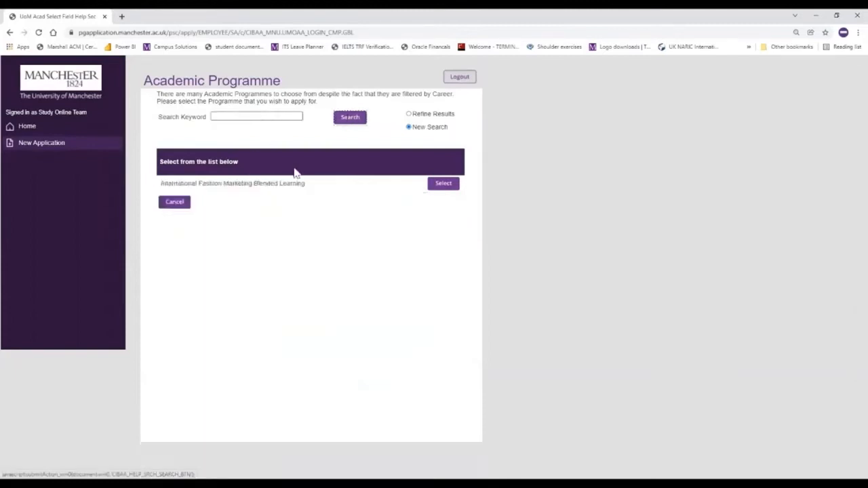
Select the Blended Learning programme with the MSc February Manchester plan and confirm it
{"action": "left_click", "coordinate": [445, 189]}
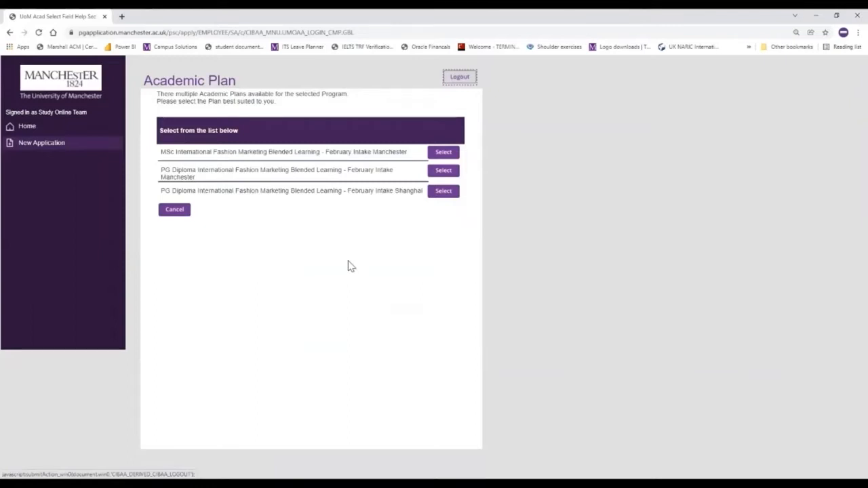
{"action": "left_click", "coordinate": [446, 156]}
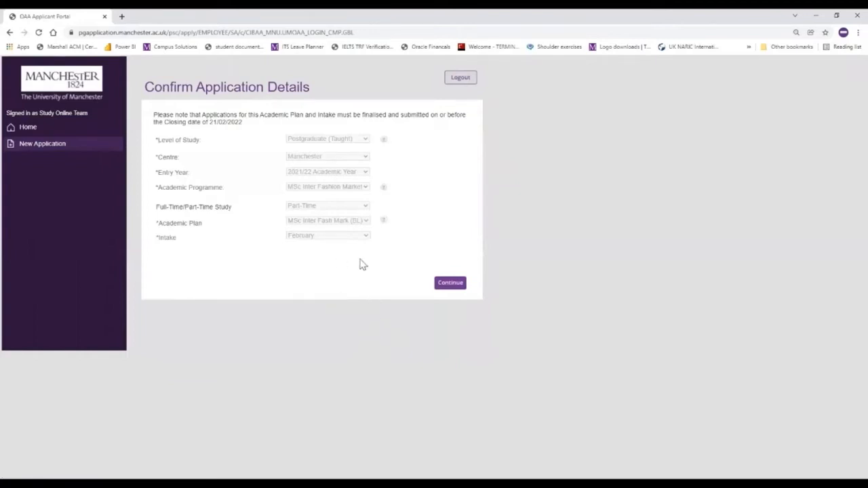
{"action": "left_click", "coordinate": [449, 284]}
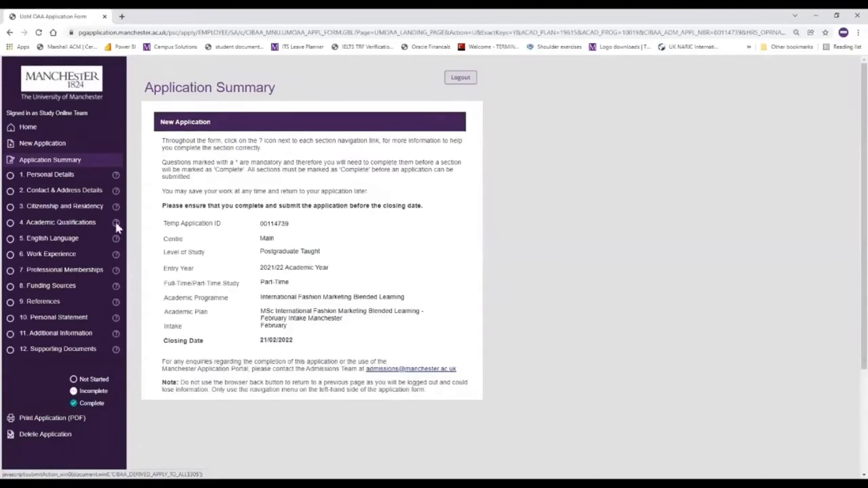
In Personal Details, set country of birth to United Kingdom and answer Yes to same as assigned at birth
{"action": "left_click", "coordinate": [46, 175]}
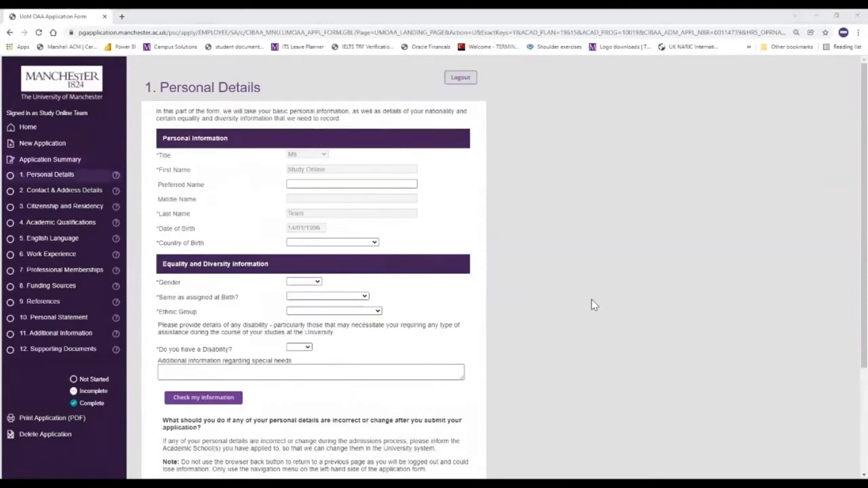
{"action": "left_click", "coordinate": [374, 242]}
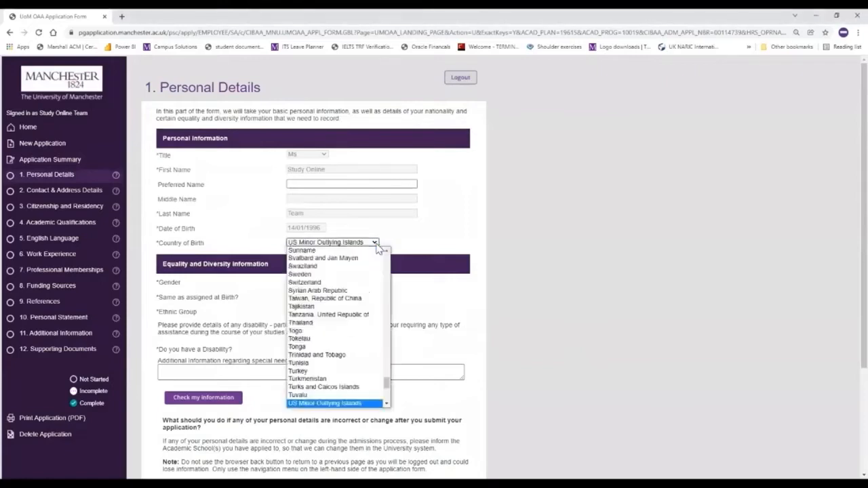
{"action": "left_click", "coordinate": [386, 404]}
{"action": "left_click", "coordinate": [310, 379]}
{"action": "left_click", "coordinate": [349, 297]}
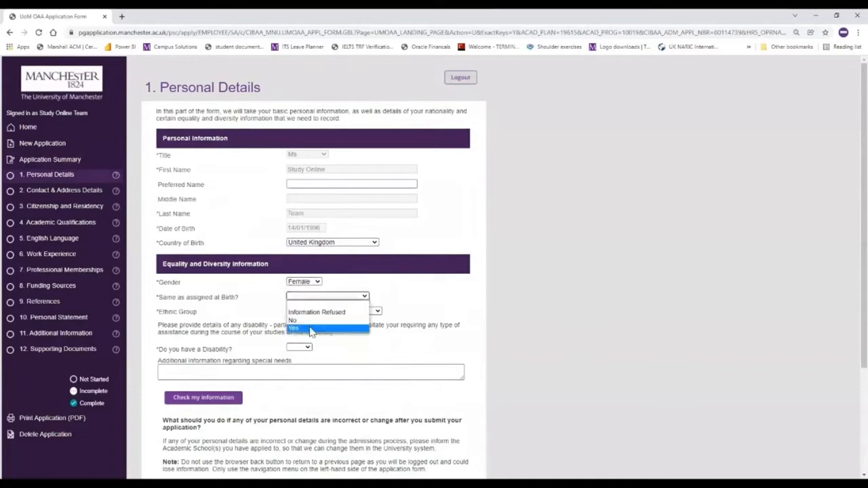
{"action": "left_click", "coordinate": [312, 330]}
Set ethnic group to White, answer No to disability, and save the section as complete
{"action": "left_click", "coordinate": [348, 311]}
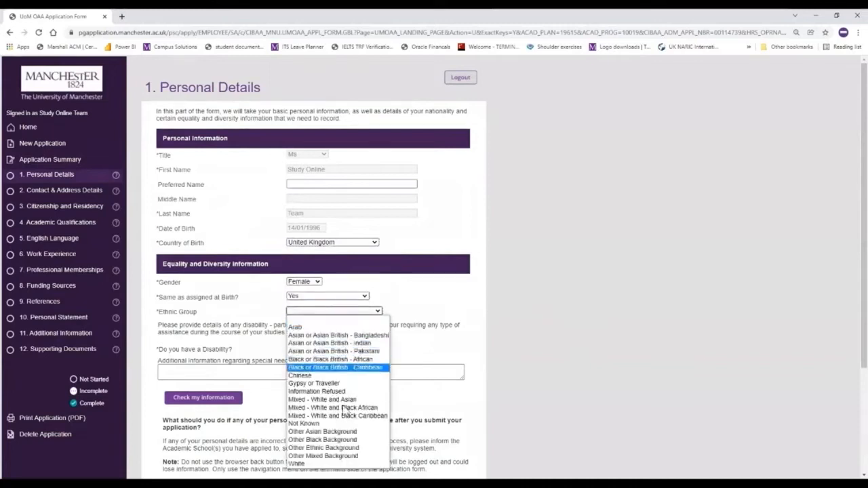
{"action": "left_click", "coordinate": [333, 463]}
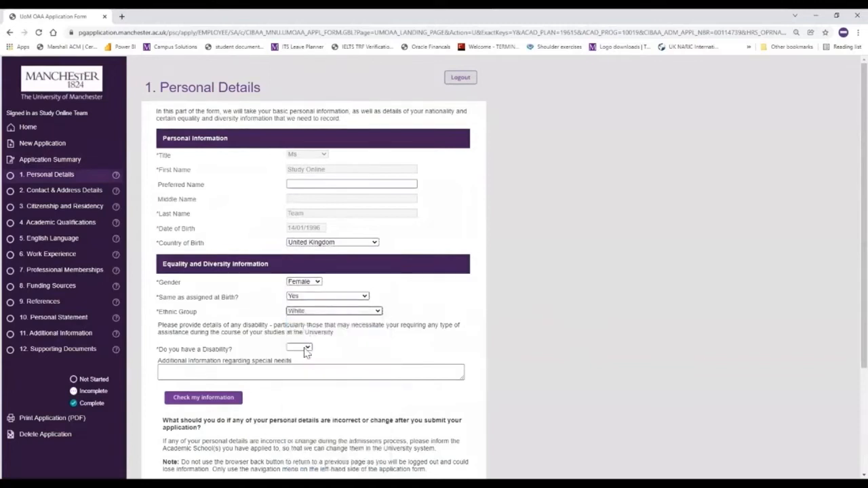
{"action": "left_click", "coordinate": [300, 348]}
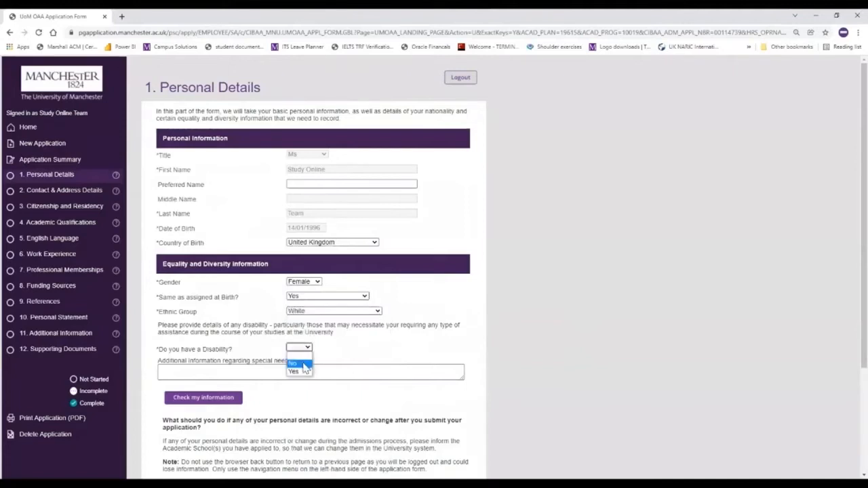
{"action": "left_click", "coordinate": [302, 364]}
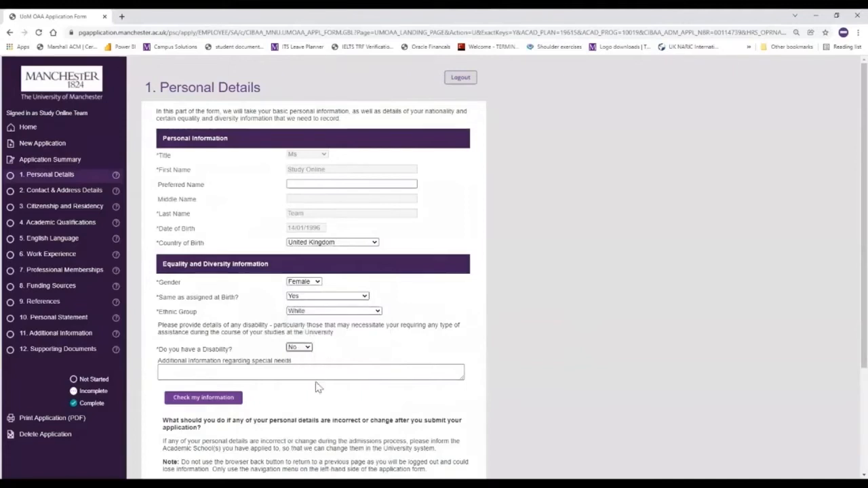
{"action": "scroll", "coordinate": [314, 388], "scroll_direction": "down", "scroll_amount": 3}
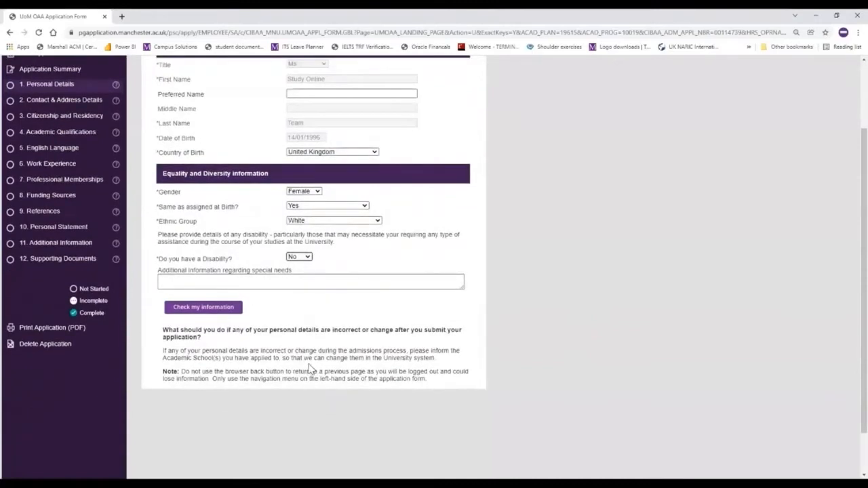
{"action": "left_click", "coordinate": [211, 309]}
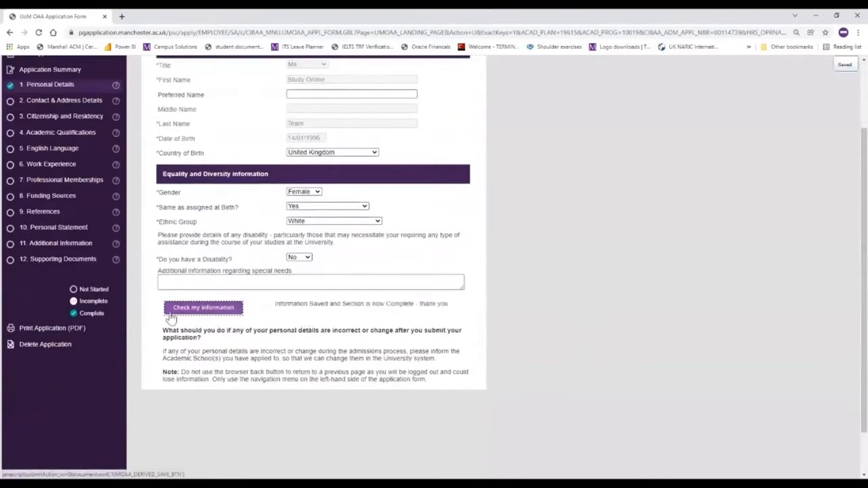
{"action": "scroll", "coordinate": [168, 316], "scroll_direction": "up", "scroll_amount": 2}
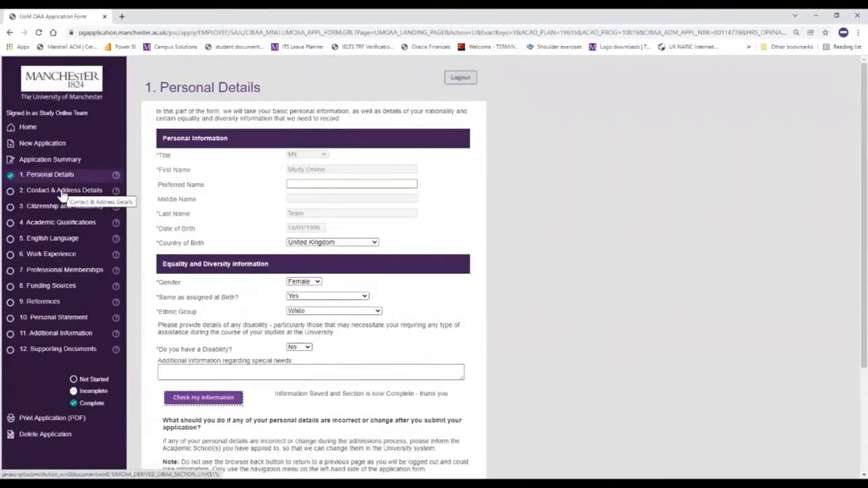
Copy the home address into the mail address, add the business phone, and save Contact & Address Details as complete
{"action": "left_click", "coordinate": [61, 195]}
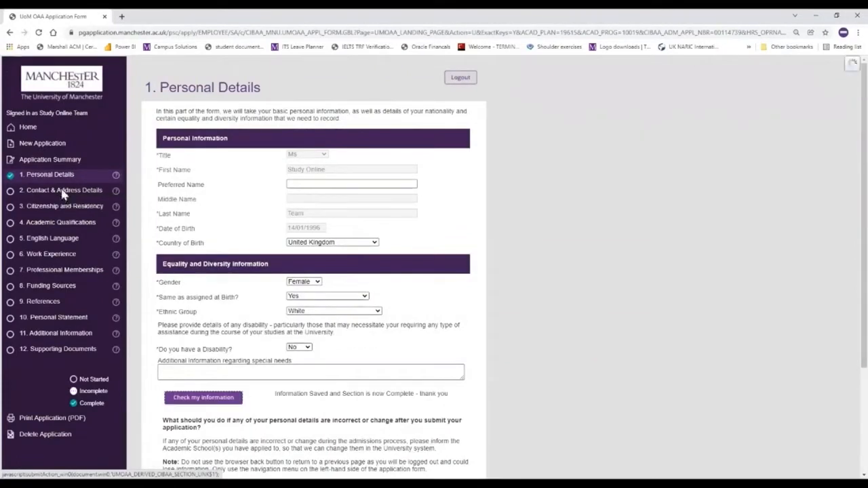
{"action": "scroll", "coordinate": [329, 300], "scroll_direction": "down", "scroll_amount": 1}
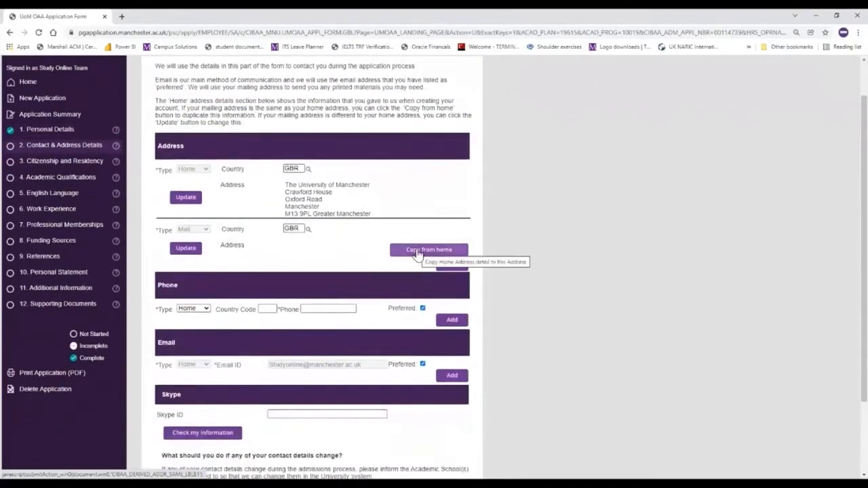
{"action": "left_click", "coordinate": [417, 251]}
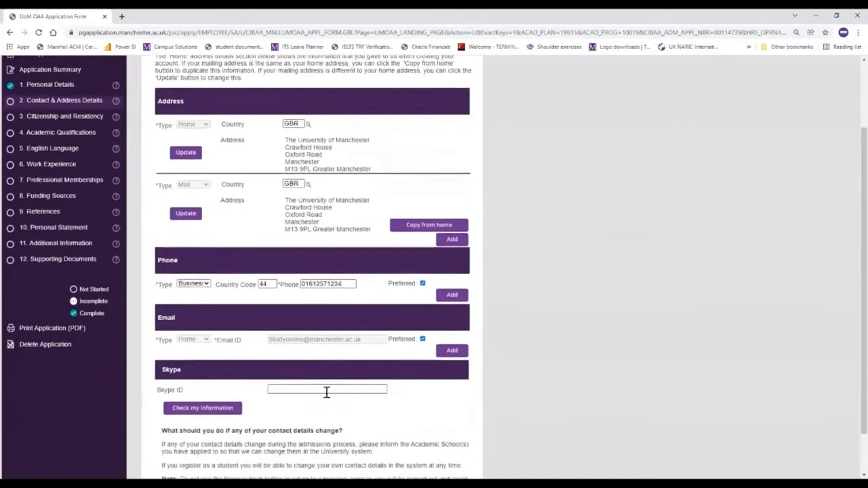
{"action": "scroll", "coordinate": [325, 392], "scroll_direction": "down", "scroll_amount": 1}
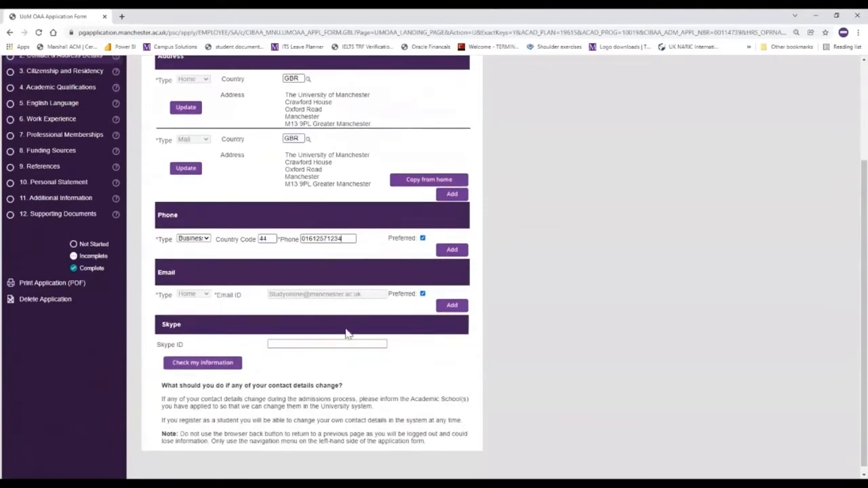
{"action": "left_click", "coordinate": [202, 367]}
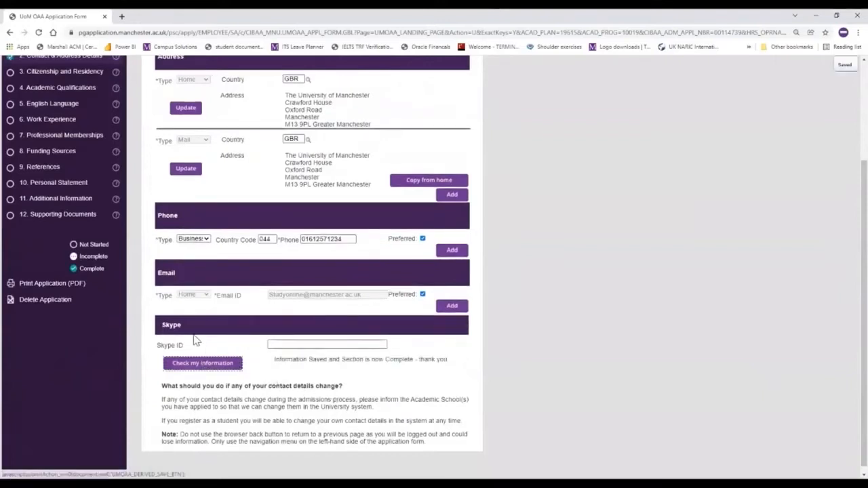
{"action": "scroll", "coordinate": [204, 349], "scroll_direction": "up", "scroll_amount": 2}
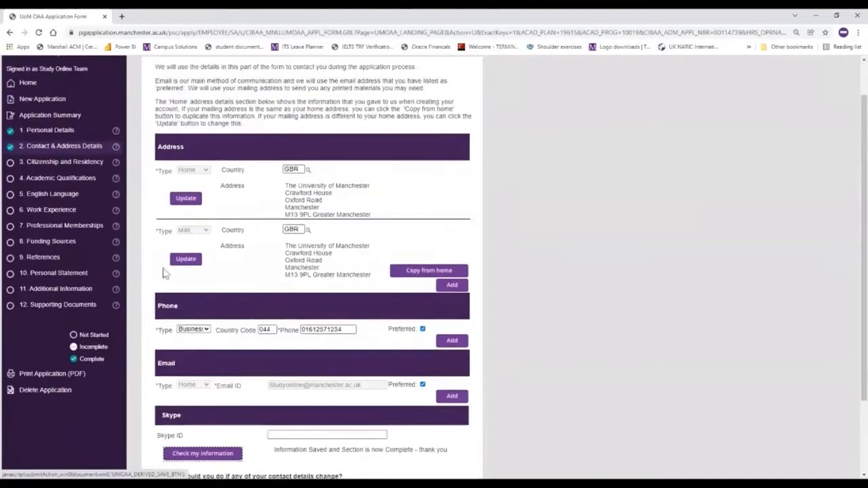
{"action": "left_click", "coordinate": [57, 164]}
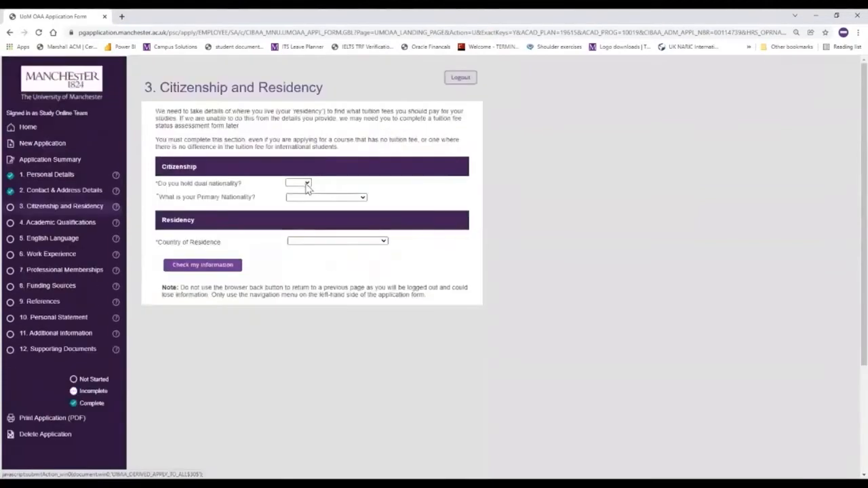
Answer No to dual nationality, set United Kingdom nationality and Greater Manchester residence, and save Citizenship as complete
{"action": "left_click", "coordinate": [306, 185]}
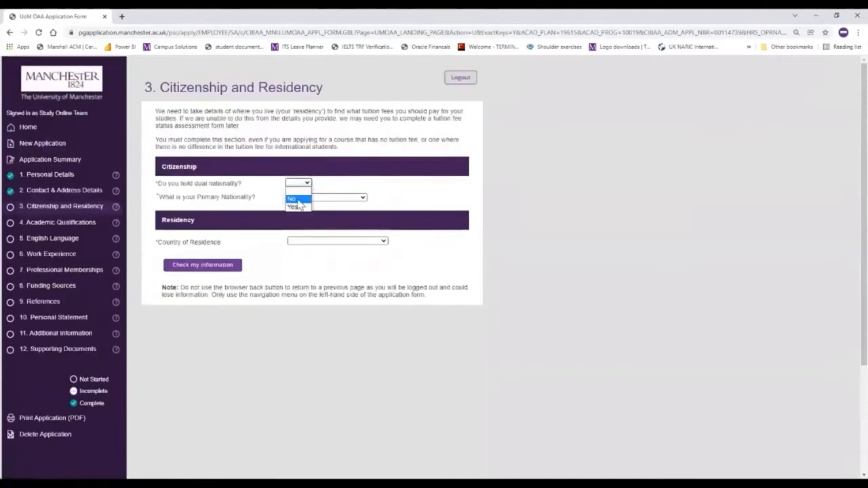
{"action": "left_click", "coordinate": [299, 200]}
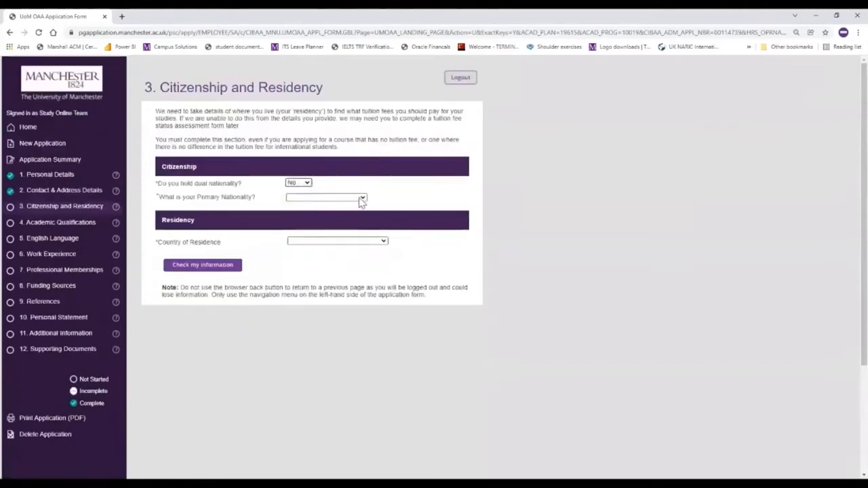
{"action": "left_click", "coordinate": [361, 198]}
{"action": "scroll", "coordinate": [359, 336], "scroll_direction": "down", "scroll_amount": 10}
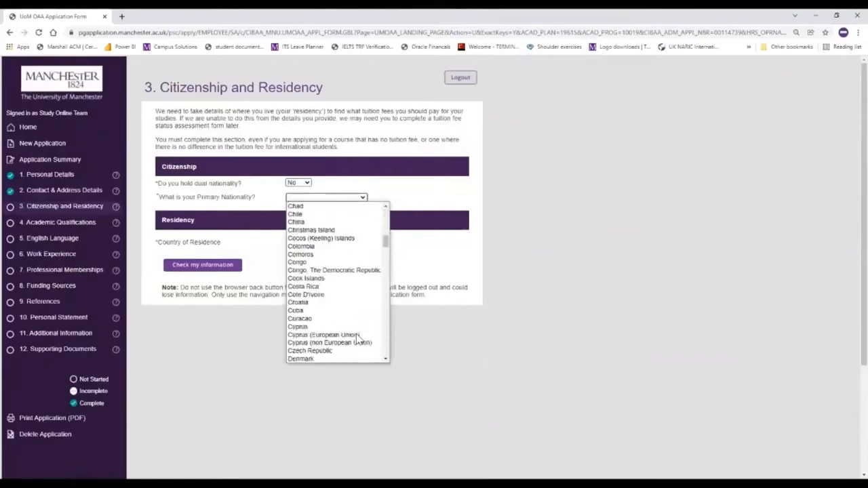
{"action": "scroll", "coordinate": [359, 337], "scroll_direction": "down", "scroll_amount": 12}
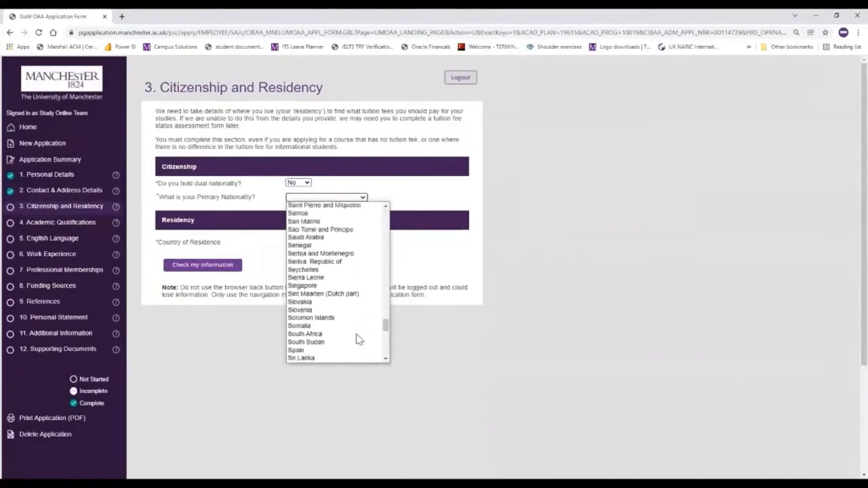
{"action": "scroll", "coordinate": [357, 338], "scroll_direction": "down", "scroll_amount": 3}
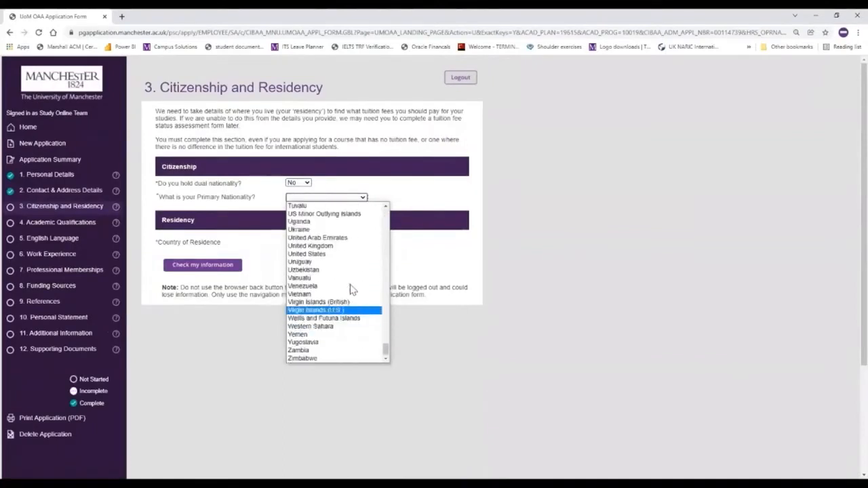
{"action": "left_click", "coordinate": [348, 249]}
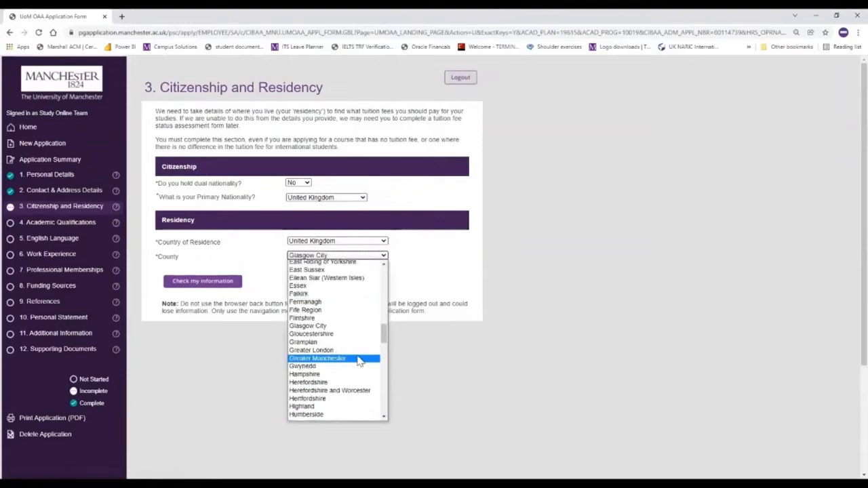
{"action": "left_click", "coordinate": [359, 360]}
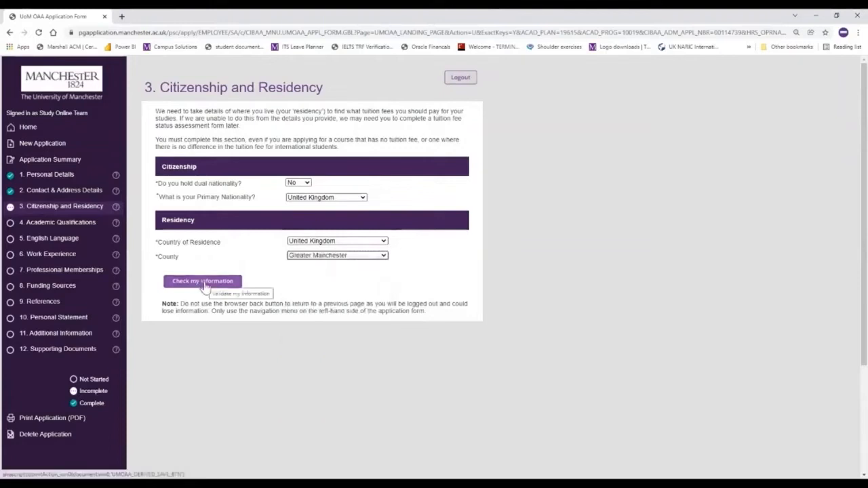
{"action": "left_click", "coordinate": [204, 286]}
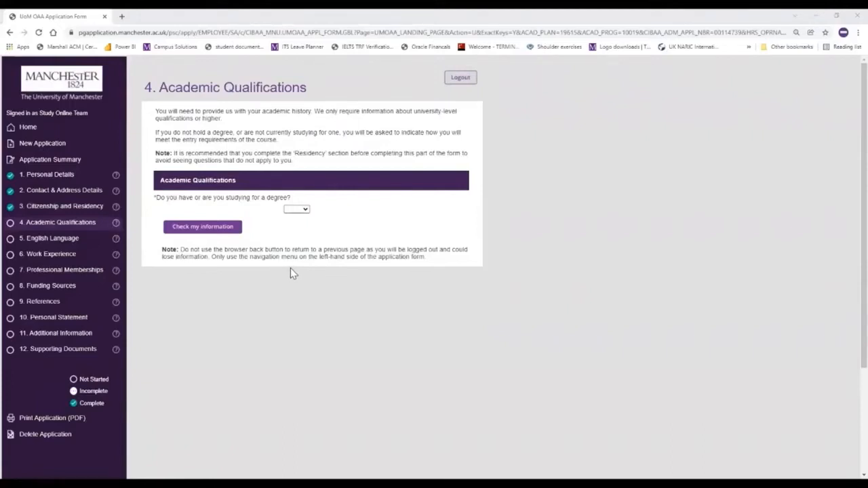
Answer Yes to holding a degree and choose United Kingdom as the country studied in
{"action": "left_click", "coordinate": [305, 210]}
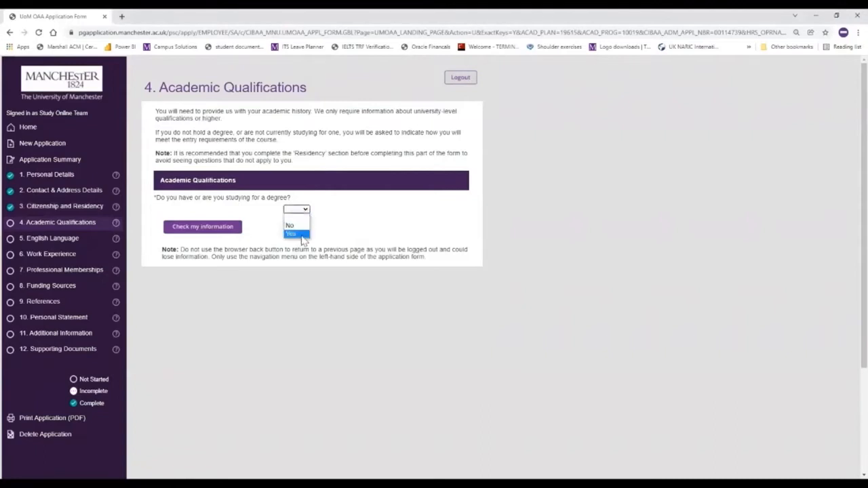
{"action": "left_click", "coordinate": [303, 234]}
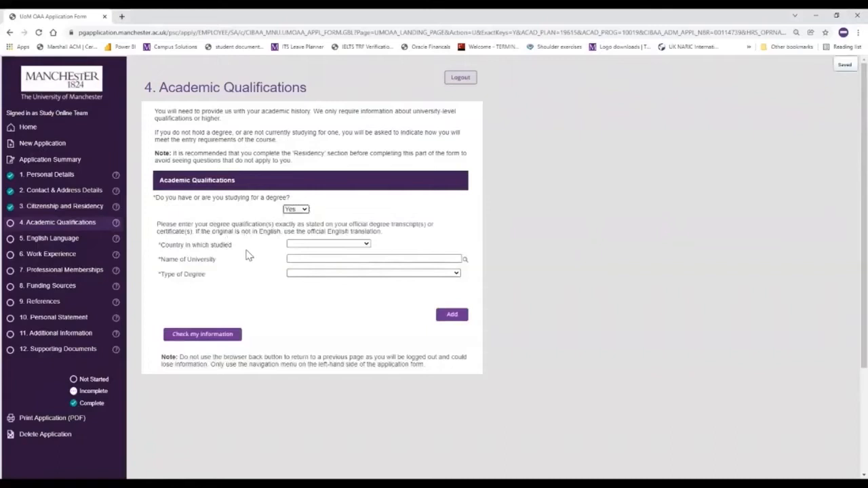
{"action": "left_click", "coordinate": [364, 246]}
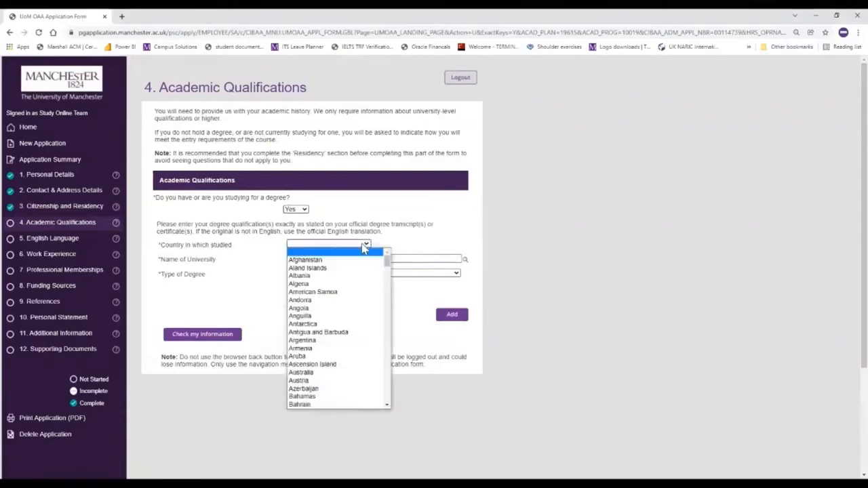
{"action": "key", "text": "u"}
{"action": "left_click", "coordinate": [388, 407]}
{"action": "left_click", "coordinate": [387, 407]}
{"action": "left_click", "coordinate": [387, 406]}
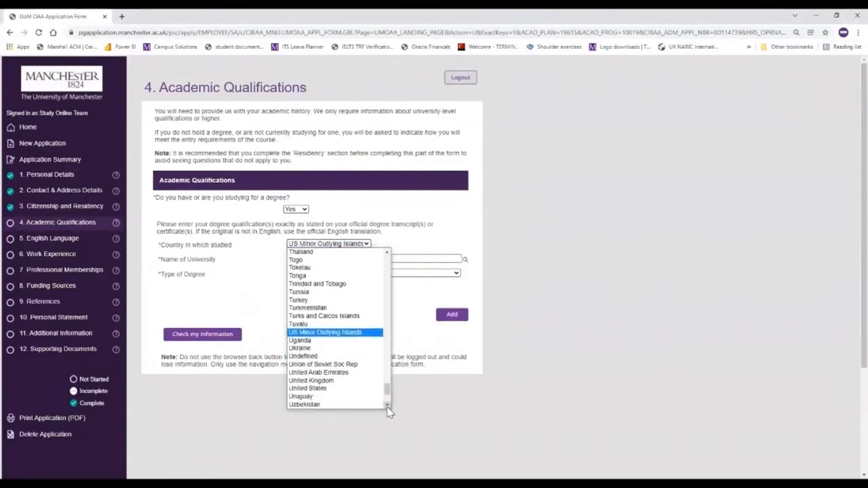
{"action": "left_click", "coordinate": [359, 384]}
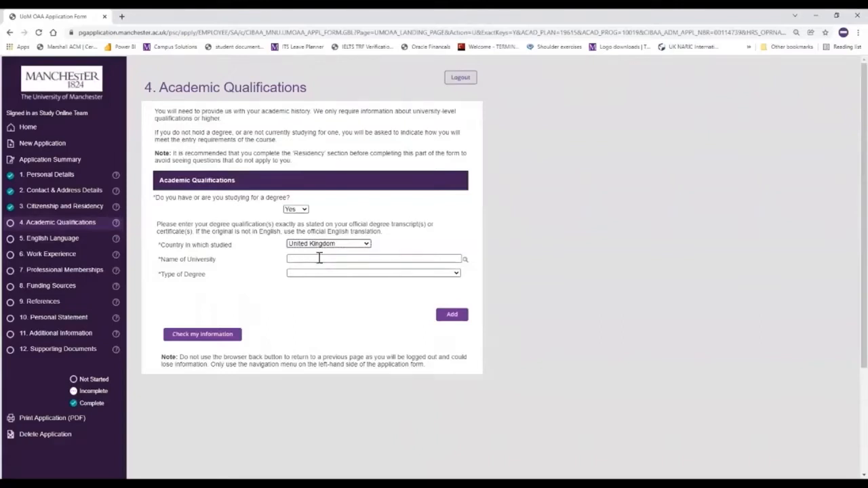
{"action": "left_click", "coordinate": [464, 263]}
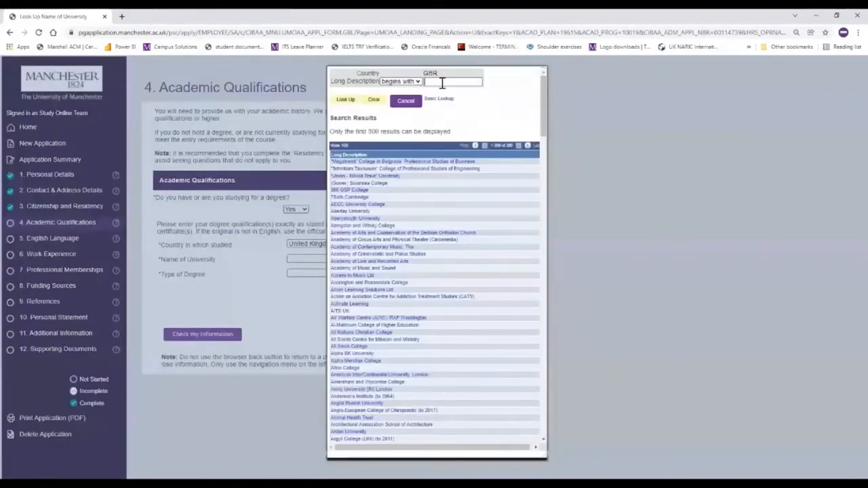
Search universities containing 'Manchester' and select University of Manchester as the Name of University
{"action": "left_click", "coordinate": [411, 81]}
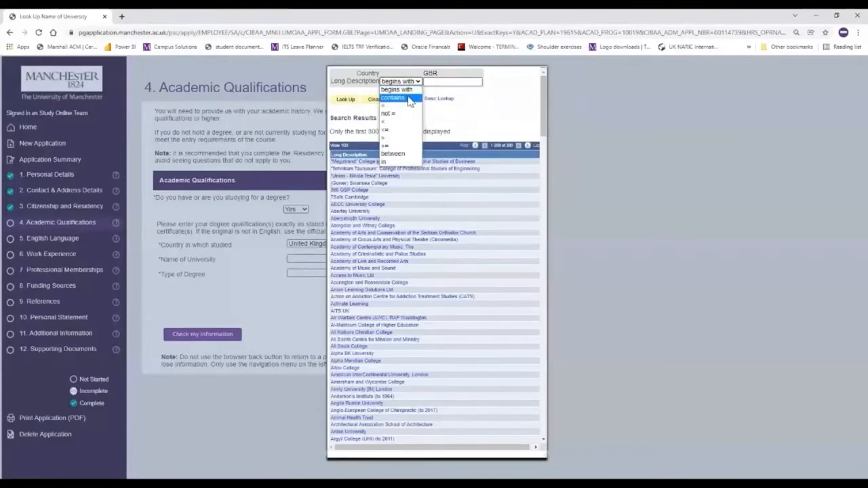
{"action": "left_click", "coordinate": [409, 99]}
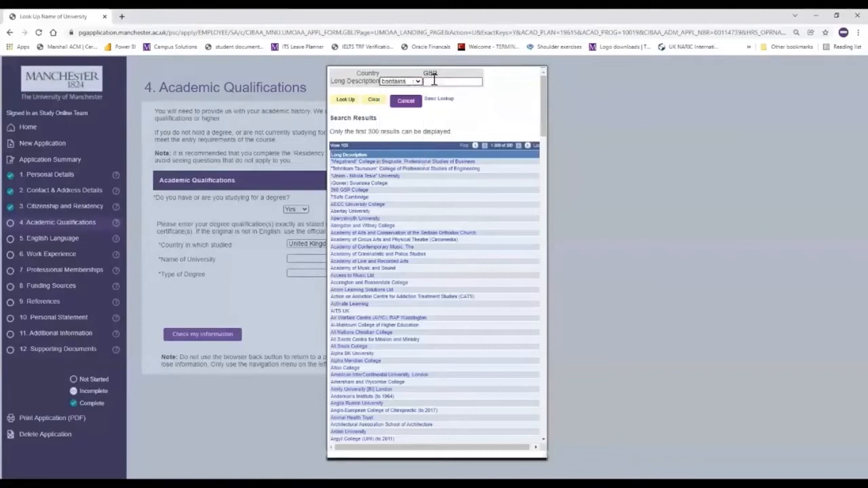
{"action": "left_click", "coordinate": [448, 80]}
{"action": "type", "text": "Manchester"}
{"action": "left_click", "coordinate": [432, 82]}
{"action": "type", "text": "n"}
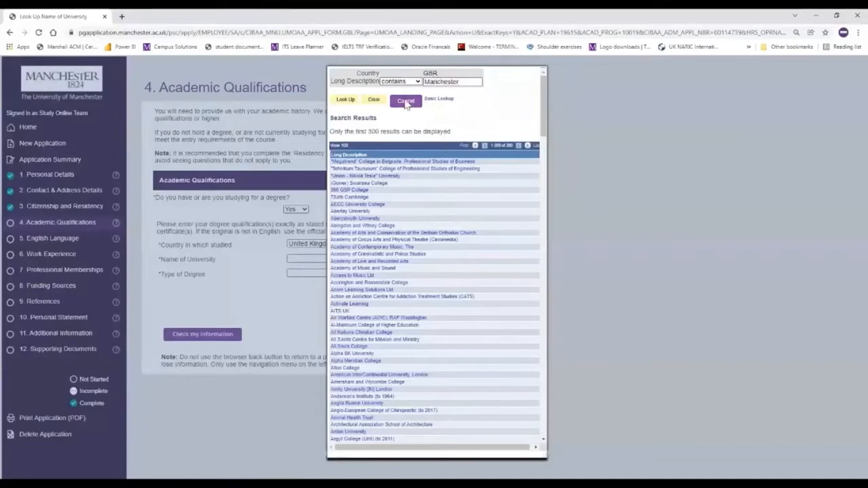
{"action": "left_click", "coordinate": [346, 101]}
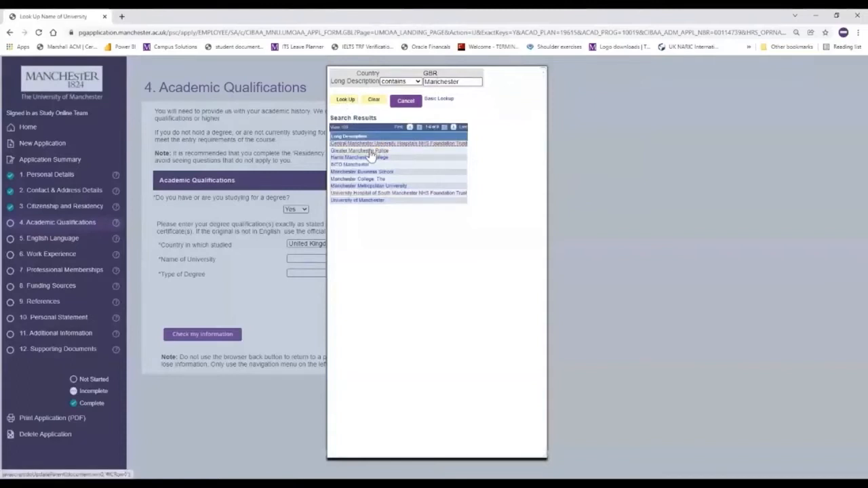
{"action": "left_click", "coordinate": [365, 202]}
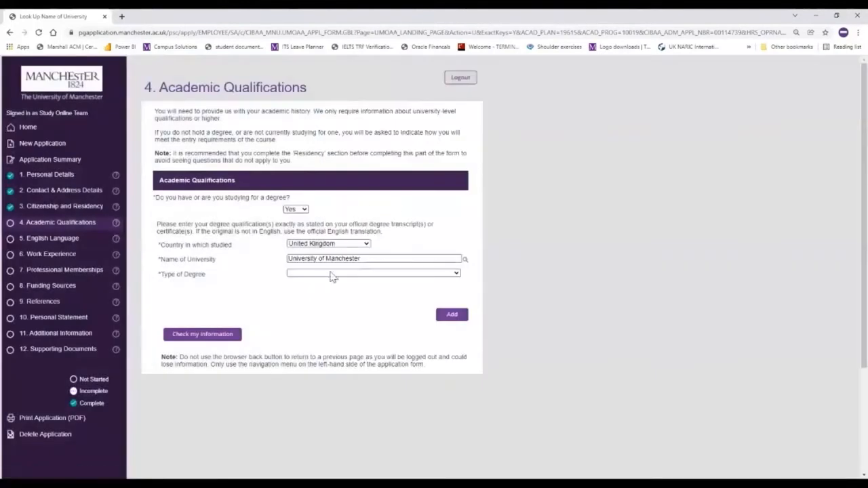
Set Type of Degree to Bachelor's Degree with the title 'BSc (Hons) Fashion Technology'
{"action": "left_click", "coordinate": [360, 274]}
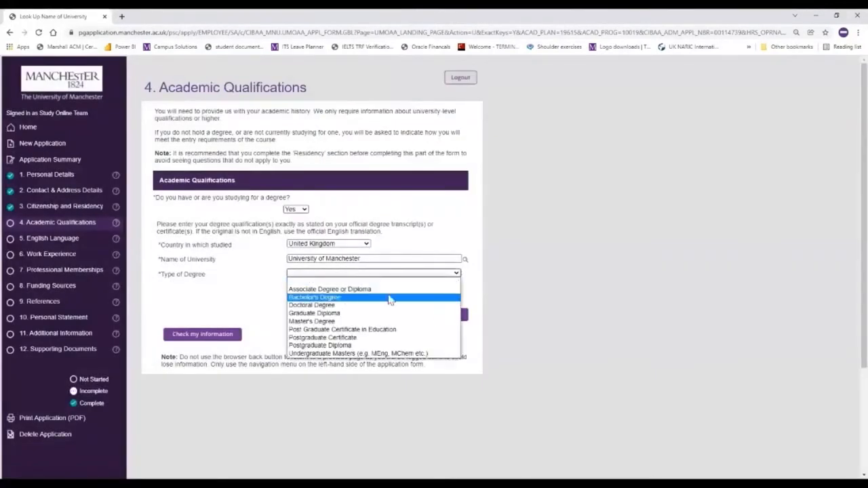
{"action": "left_click", "coordinate": [345, 299]}
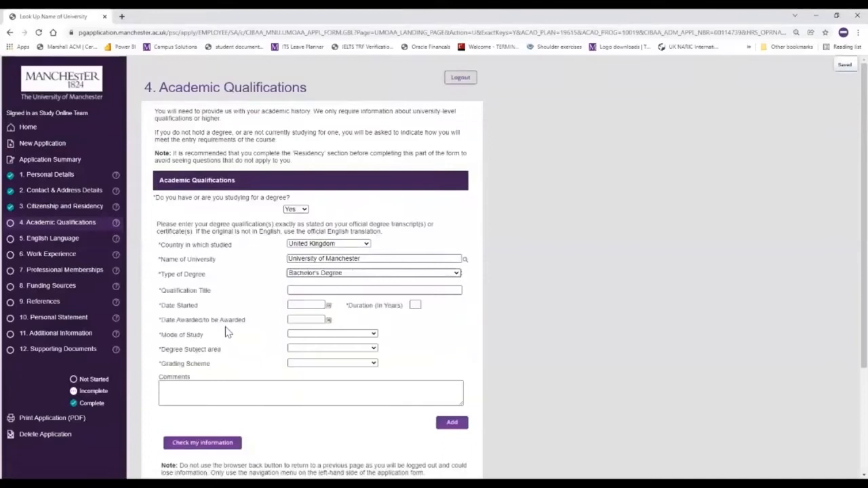
{"action": "left_click", "coordinate": [316, 290]}
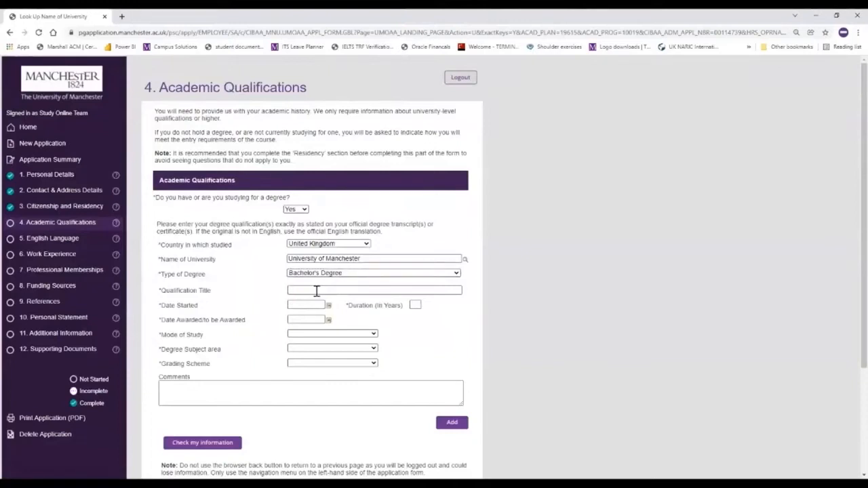
{"action": "type", "text": "BSc (Hons) Fashion Technology"}
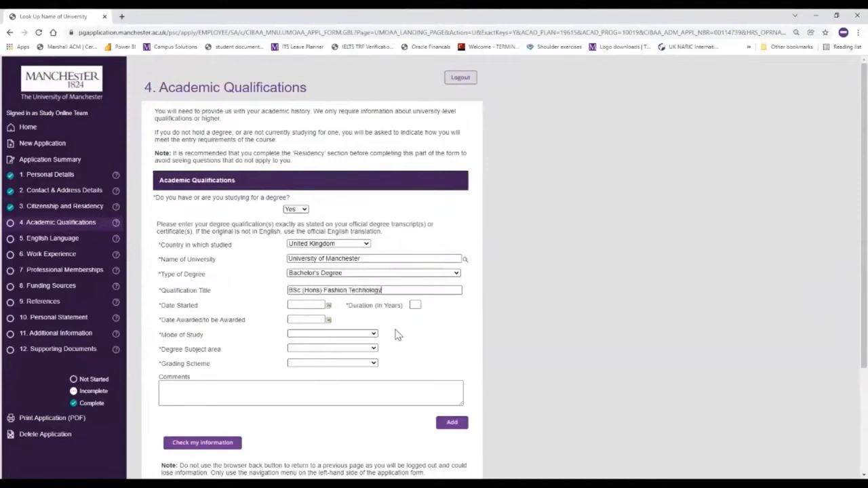
{"action": "left_click", "coordinate": [329, 307]}
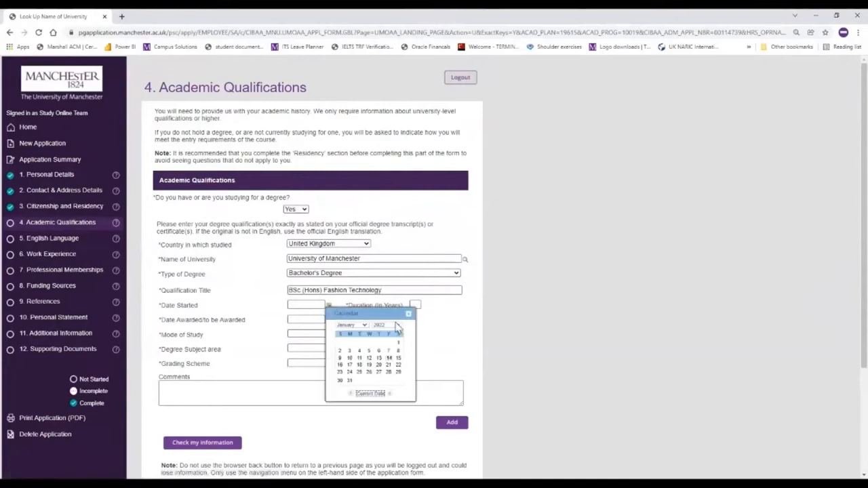
Set the degree start date to 02/09/2012
{"action": "left_click", "coordinate": [397, 326]}
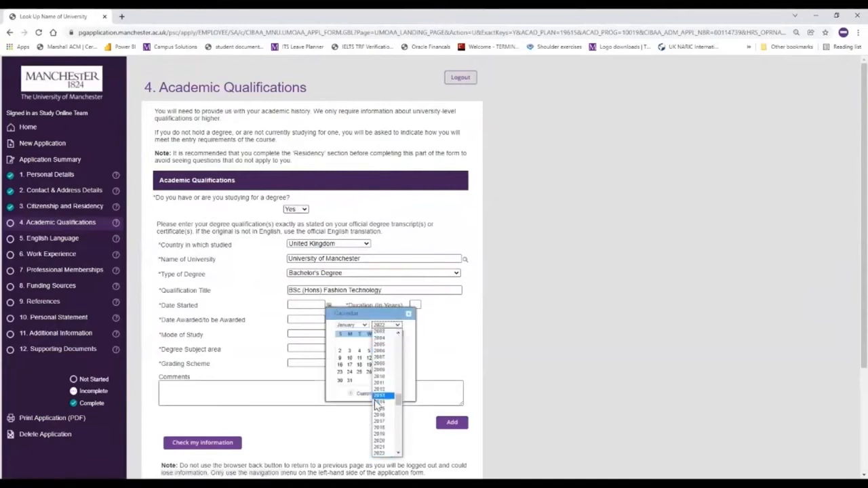
{"action": "left_click", "coordinate": [385, 390]}
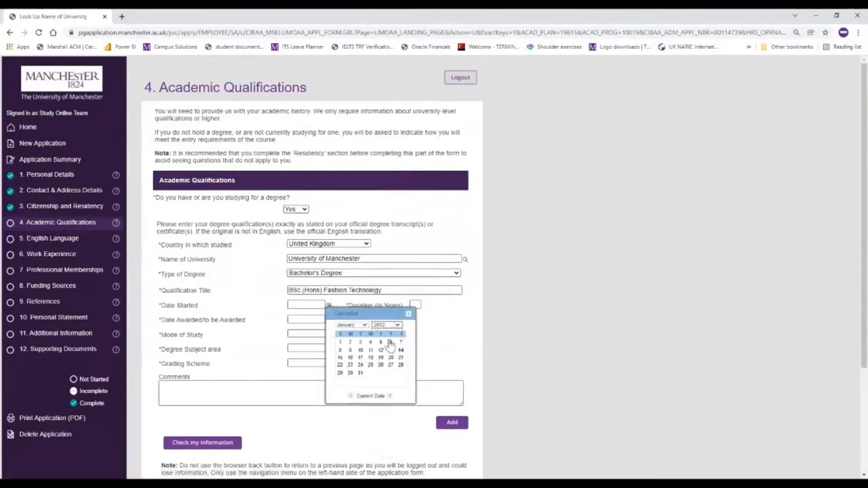
{"action": "left_click", "coordinate": [353, 329]}
{"action": "left_click", "coordinate": [346, 383]}
{"action": "left_click", "coordinate": [340, 350]}
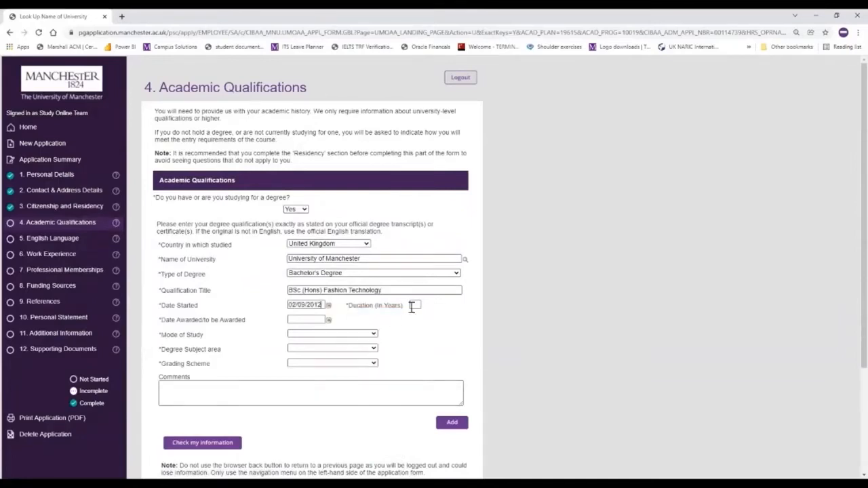
Set the award date to 17/07/2016 and the duration to 4 years
{"action": "left_click", "coordinate": [328, 320]}
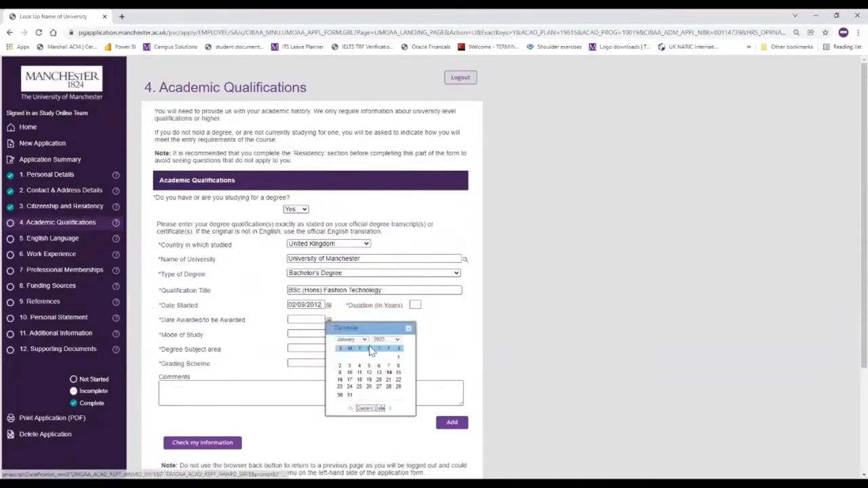
{"action": "left_click", "coordinate": [393, 342]}
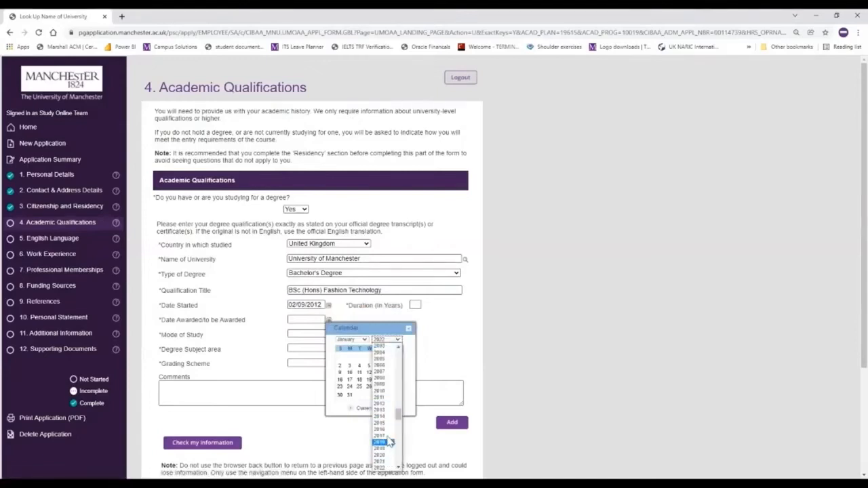
{"action": "left_click", "coordinate": [386, 430]}
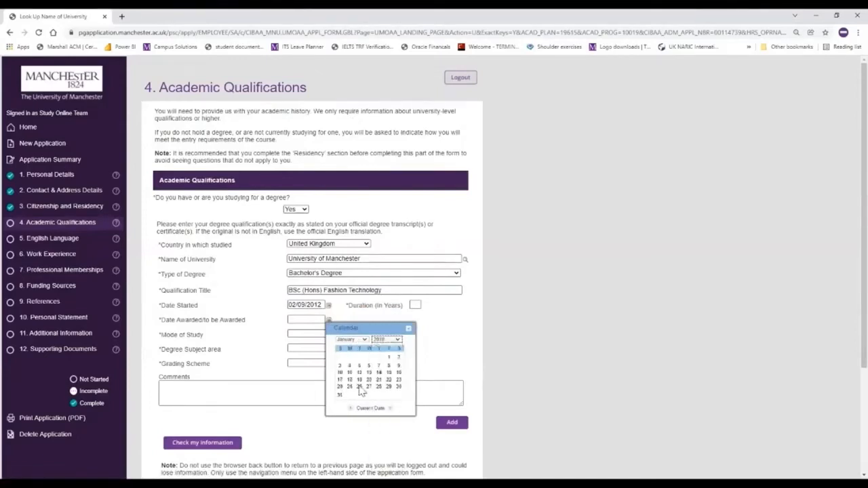
{"action": "left_click", "coordinate": [359, 339]}
{"action": "left_click", "coordinate": [354, 385]}
{"action": "left_click", "coordinate": [338, 379]}
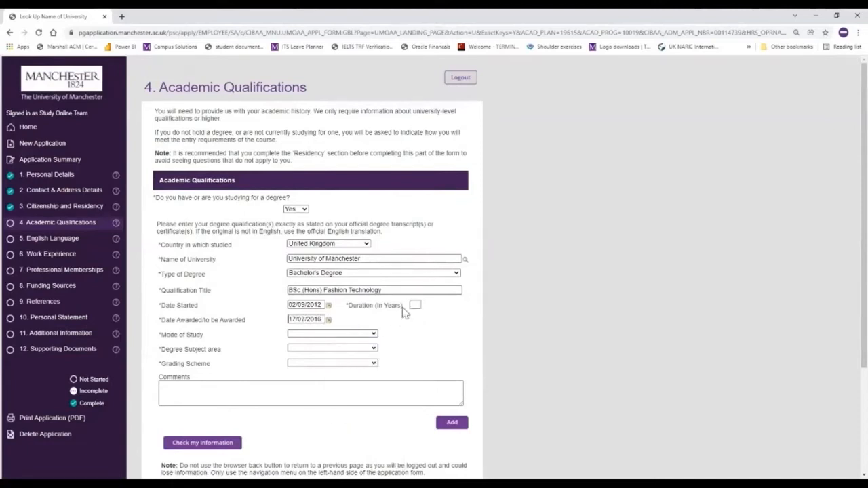
{"action": "left_click", "coordinate": [415, 304]}
{"action": "type", "text": "4"}
{"action": "left_click", "coordinate": [343, 335]}
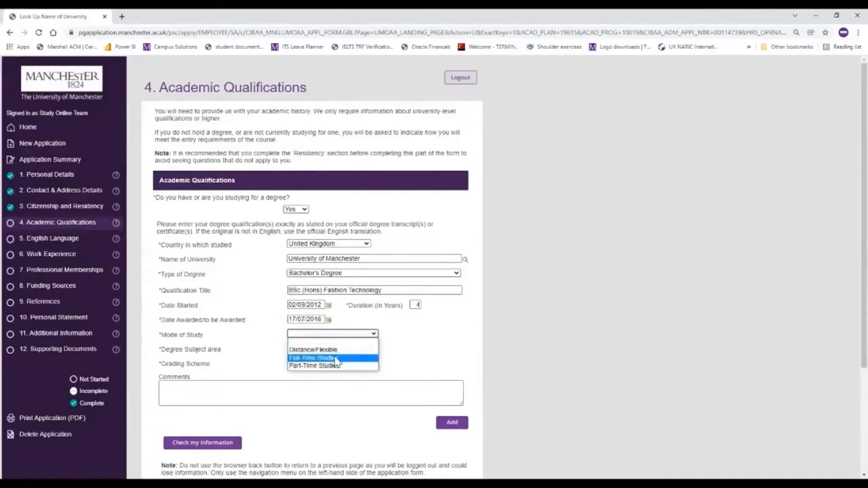
Set the mode to Full-Time Studies, subject Arts, UK Grade scheme, grade Second Class Upper
{"action": "left_click", "coordinate": [305, 358]}
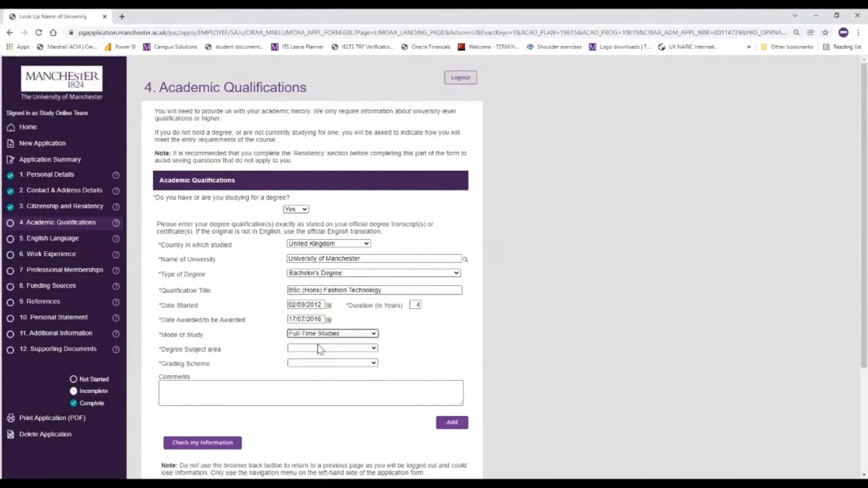
{"action": "left_click", "coordinate": [314, 350]}
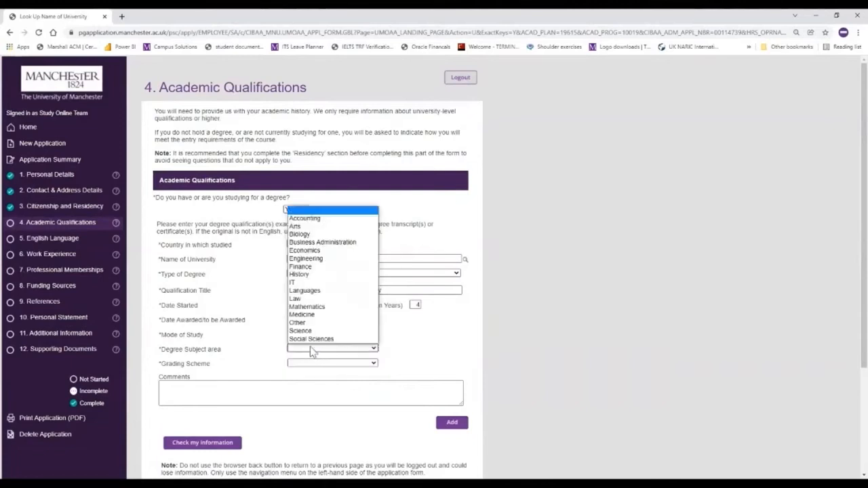
{"action": "left_click", "coordinate": [331, 229]}
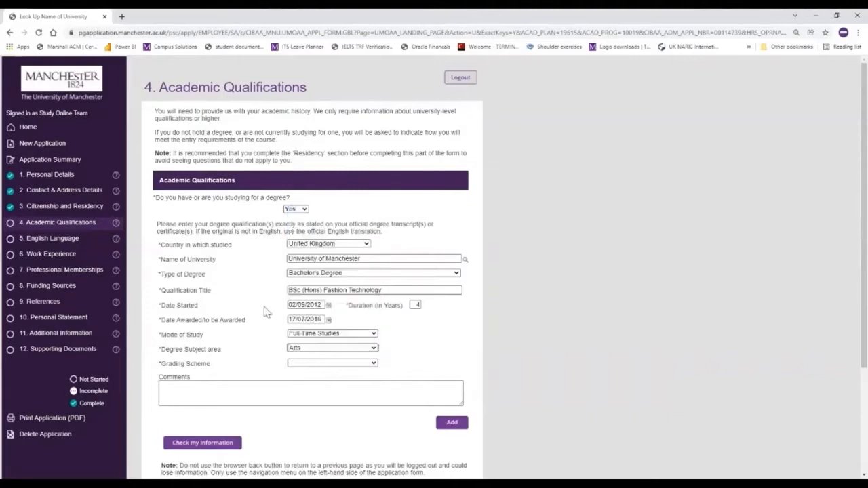
{"action": "left_click", "coordinate": [352, 364]}
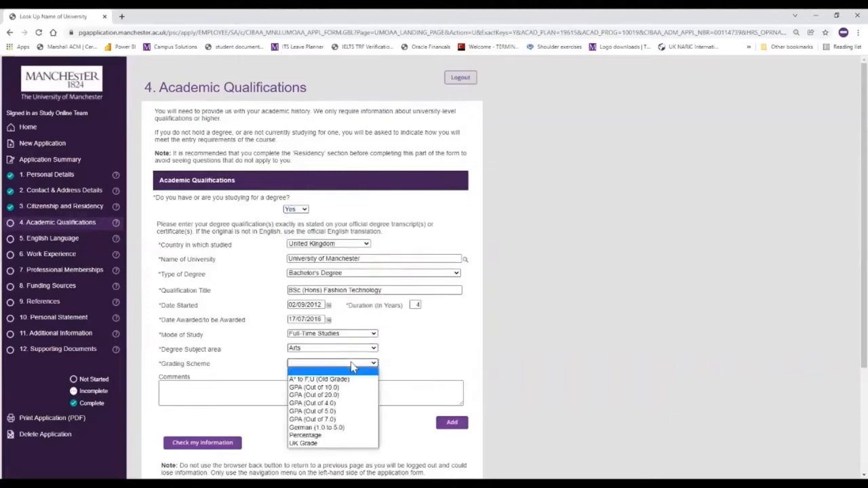
{"action": "left_click", "coordinate": [332, 445]}
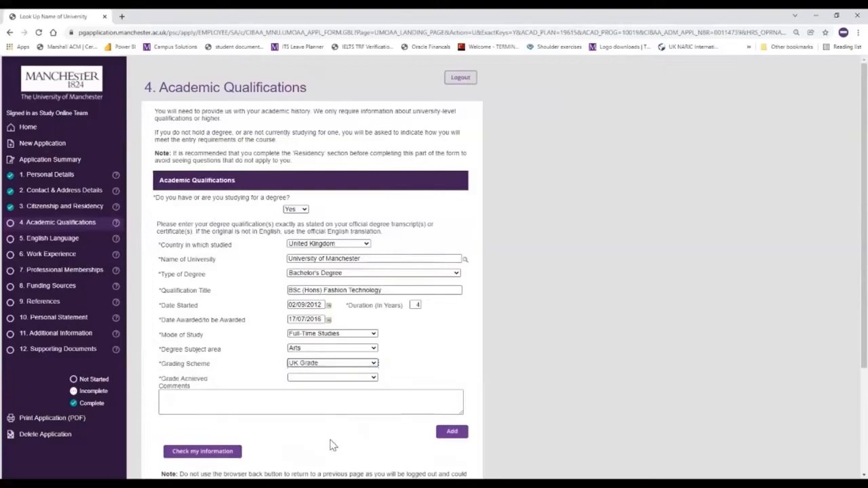
{"action": "left_click", "coordinate": [326, 382]}
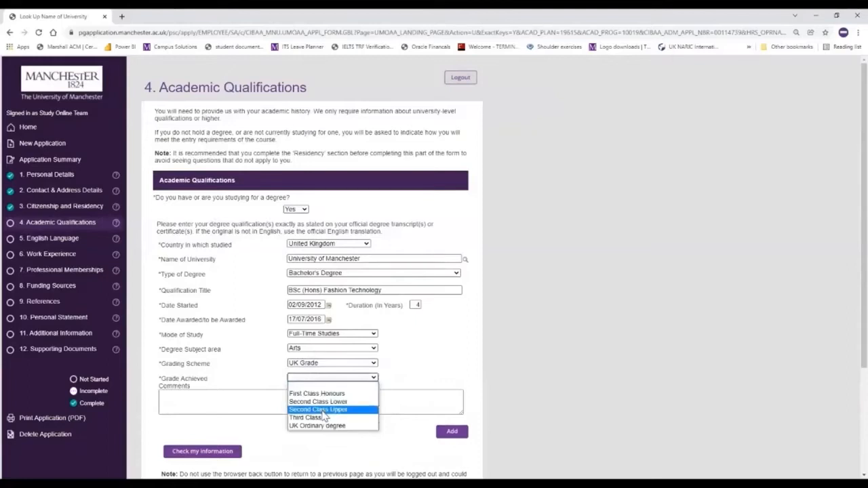
{"action": "left_click", "coordinate": [322, 412]}
Add the comment 'Student Representative 2013-2014' and save Academic Qualifications as complete
{"action": "left_click", "coordinate": [219, 397]}
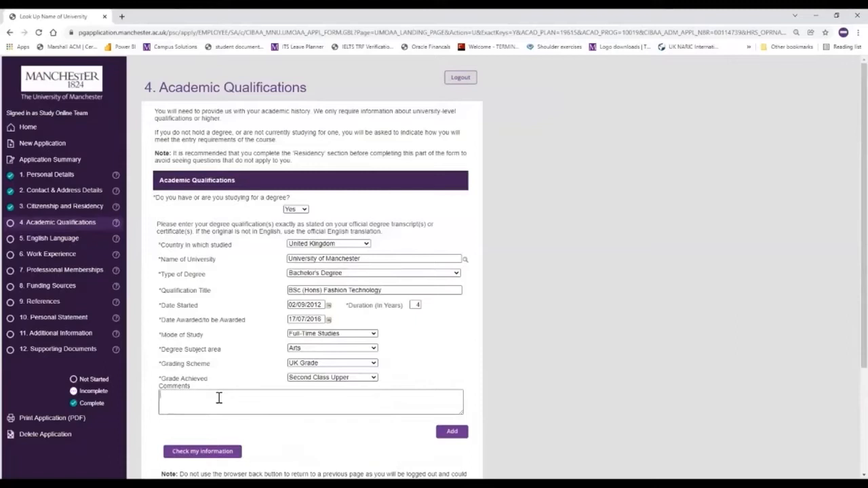
{"action": "type", "text": "Student Representative 2013-2014"}
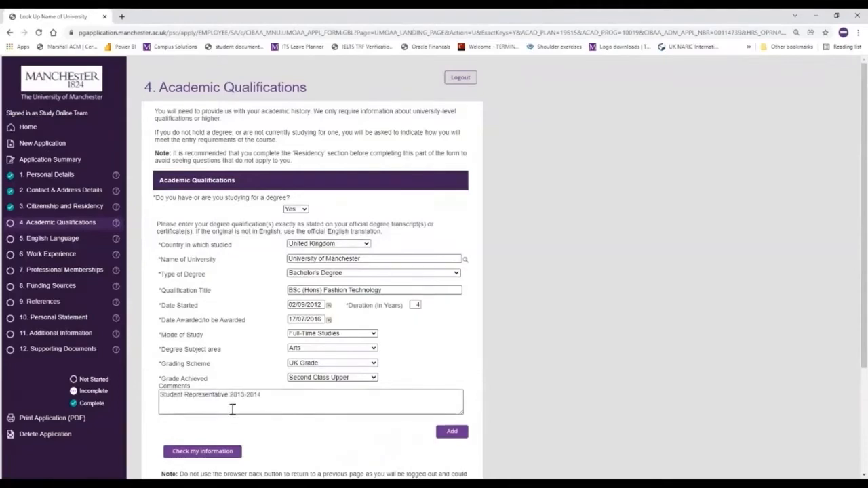
{"action": "scroll", "coordinate": [230, 409], "scroll_direction": "down", "scroll_amount": 1}
{"action": "left_click", "coordinate": [225, 411]}
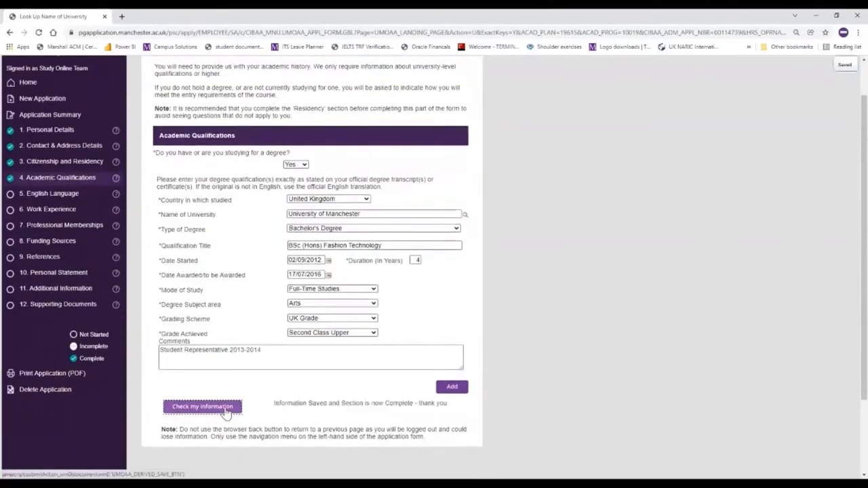
{"action": "scroll", "coordinate": [228, 373], "scroll_direction": "up", "scroll_amount": 1}
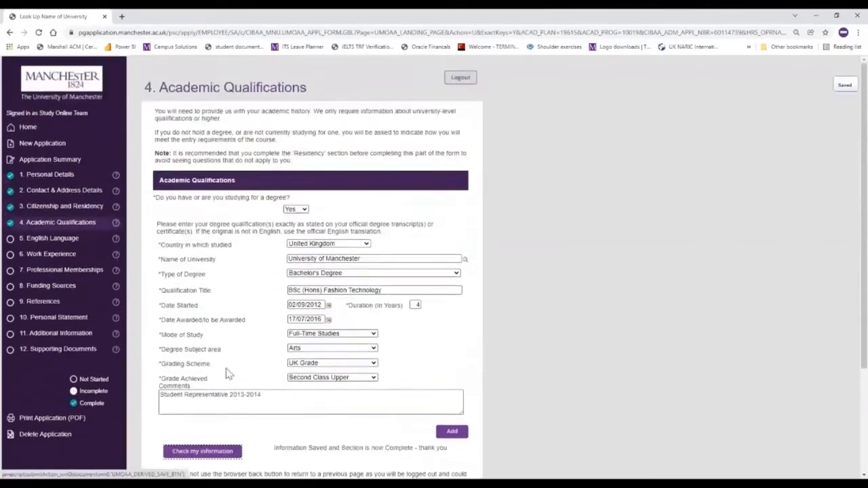
{"action": "left_click", "coordinate": [66, 242]}
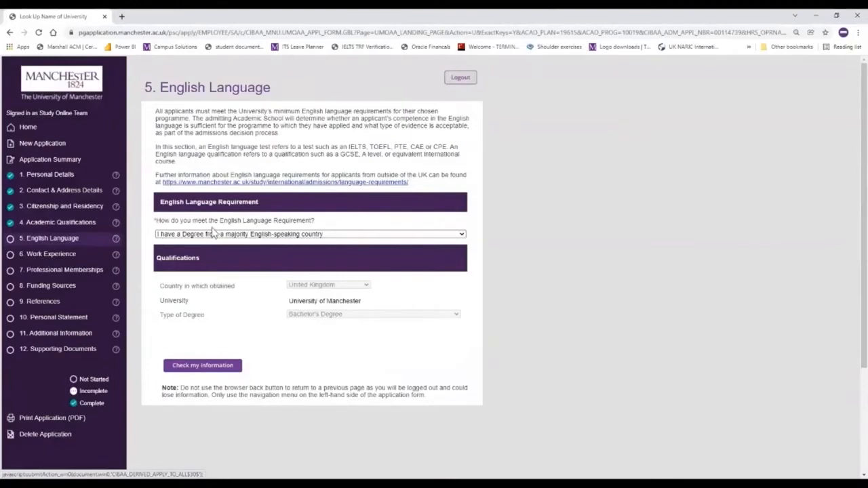
Keep the majority English-speaking country degree option and save English Language as complete
{"action": "left_click", "coordinate": [462, 235]}
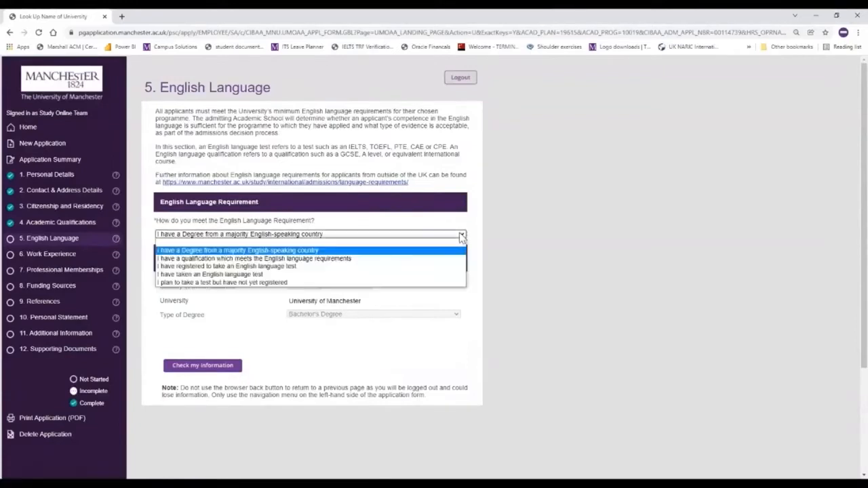
{"action": "left_click", "coordinate": [368, 252]}
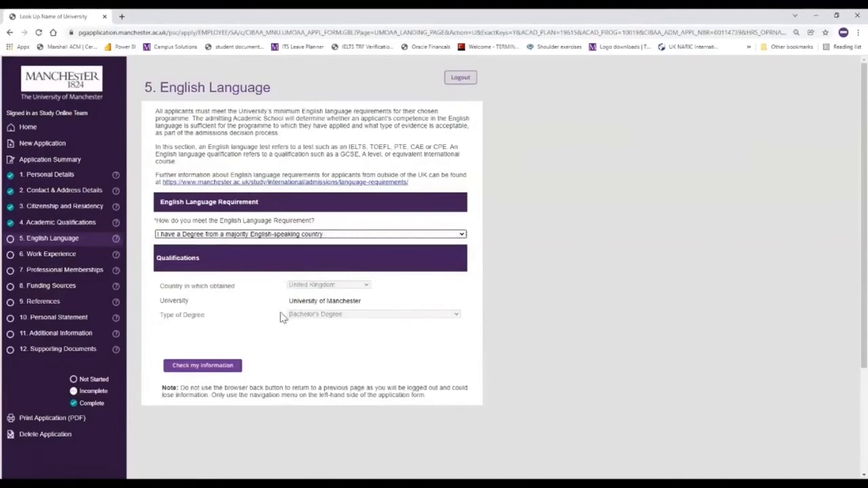
{"action": "left_click", "coordinate": [200, 365]}
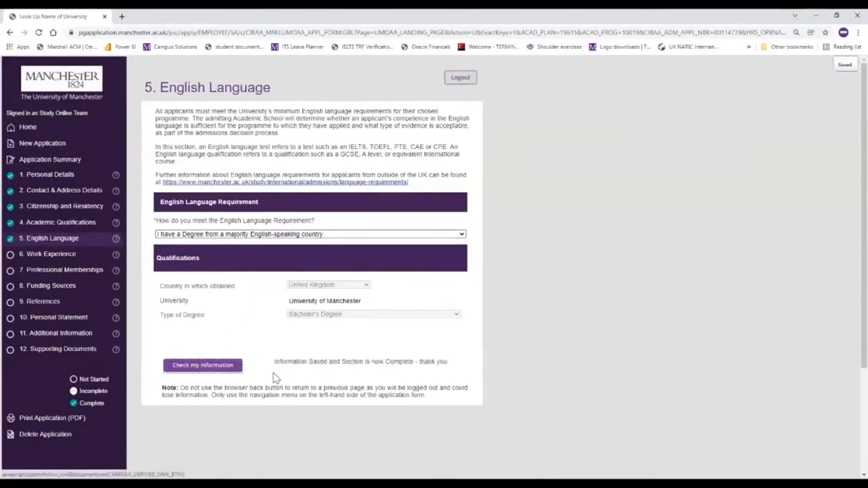
{"action": "left_click", "coordinate": [51, 258]}
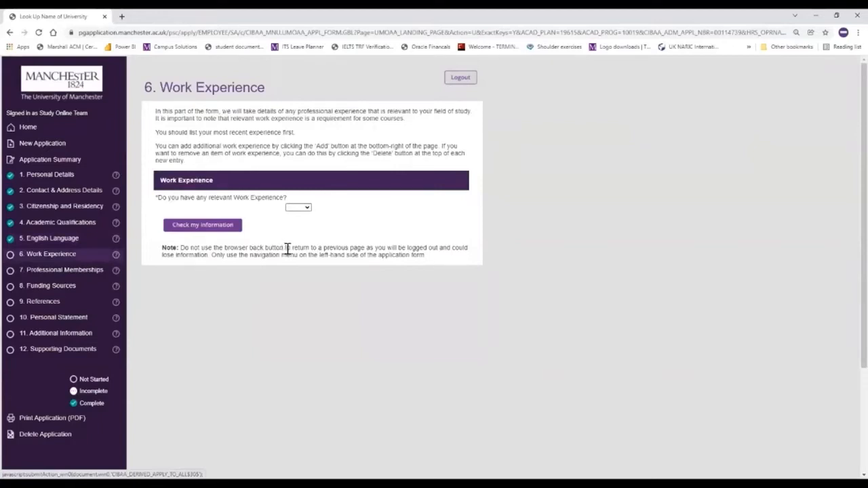
Add relevant work experience: University of Manchester, Course Advisor, job function Other, with a role description
{"action": "left_click", "coordinate": [301, 211]}
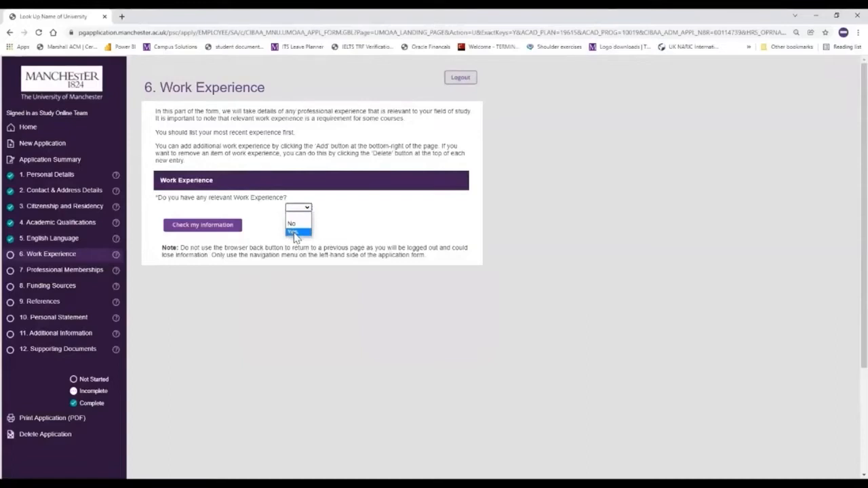
{"action": "left_click", "coordinate": [295, 233]}
{"action": "left_click", "coordinate": [317, 263]}
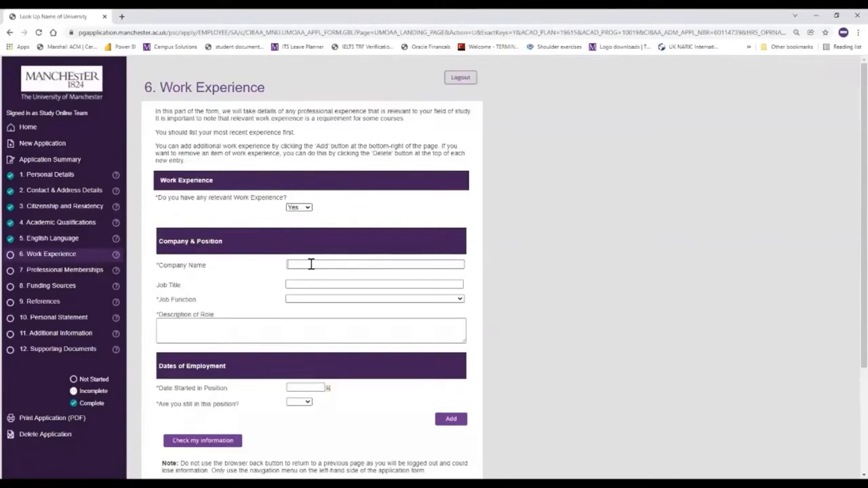
{"action": "type", "text": "University of Manchester"}
{"action": "left_click", "coordinate": [331, 283]}
{"action": "type", "text": "Course Advisor"}
{"action": "left_click", "coordinate": [353, 299]}
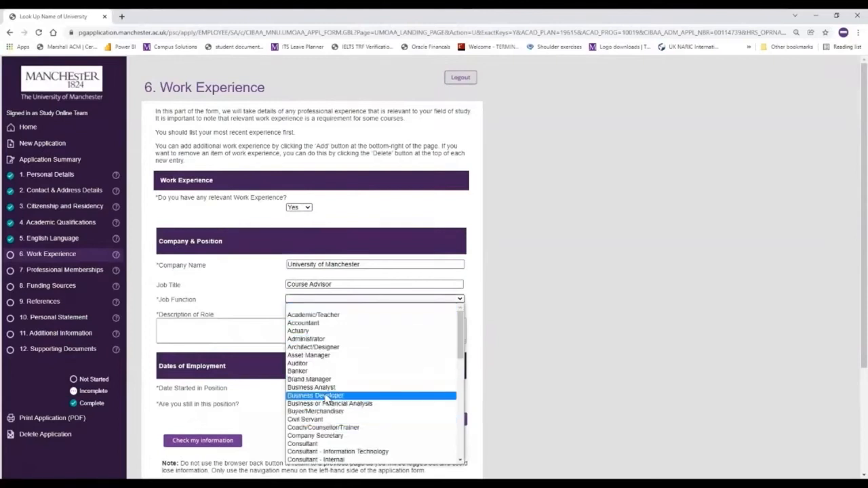
{"action": "scroll", "coordinate": [327, 400], "scroll_direction": "down", "scroll_amount": 6}
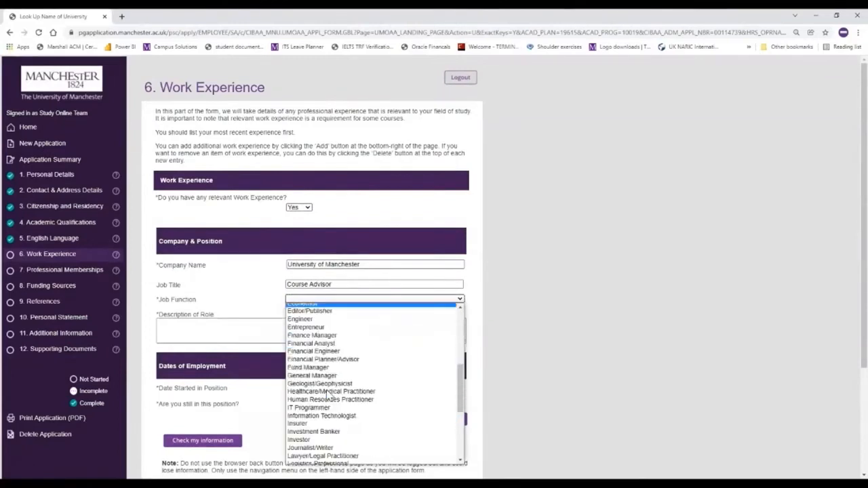
{"action": "scroll", "coordinate": [328, 395], "scroll_direction": "down", "scroll_amount": 4}
{"action": "scroll", "coordinate": [327, 395], "scroll_direction": "down", "scroll_amount": 3}
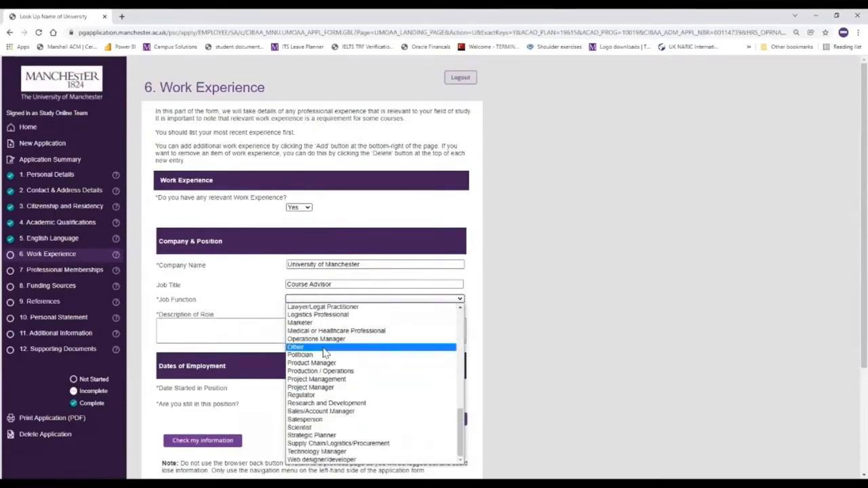
{"action": "left_click", "coordinate": [323, 348]}
{"action": "left_click", "coordinate": [238, 333]}
{"action": "type", "text": "Supporting applicants to The University of Manchester"}
Set the start date to 24/07/2016 and still in position to Yes, then check the section
{"action": "left_click", "coordinate": [328, 388]}
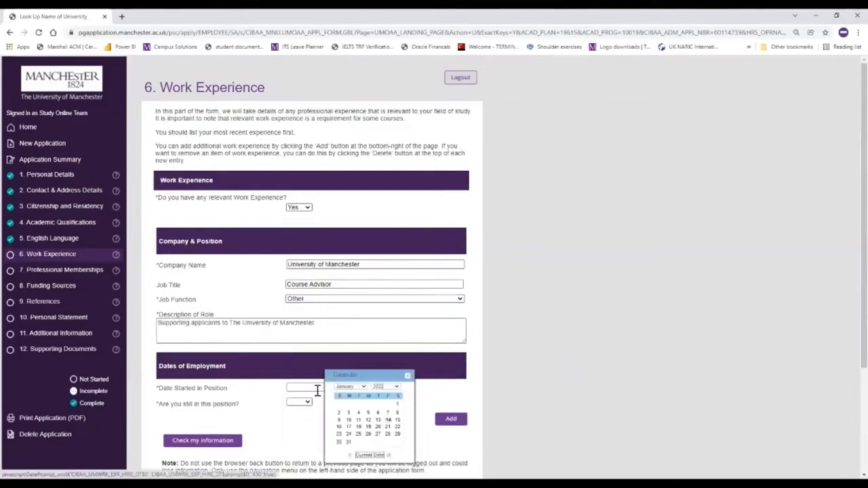
{"action": "left_click", "coordinate": [363, 388]}
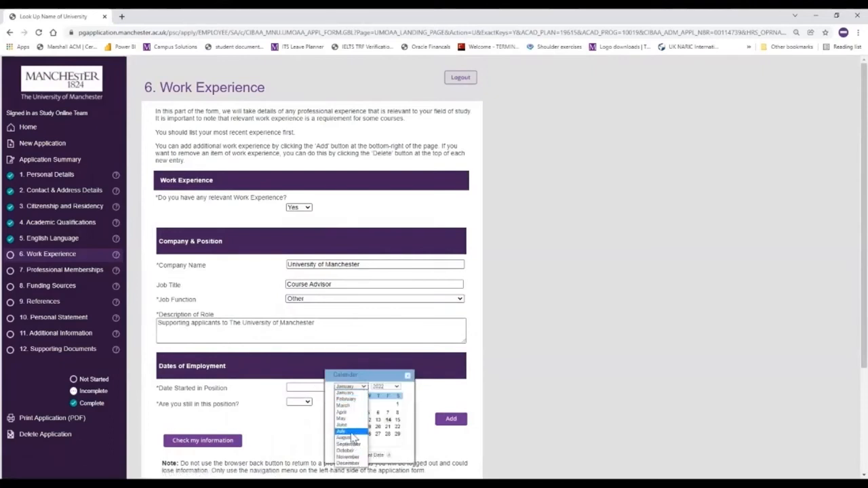
{"action": "left_click", "coordinate": [351, 434]}
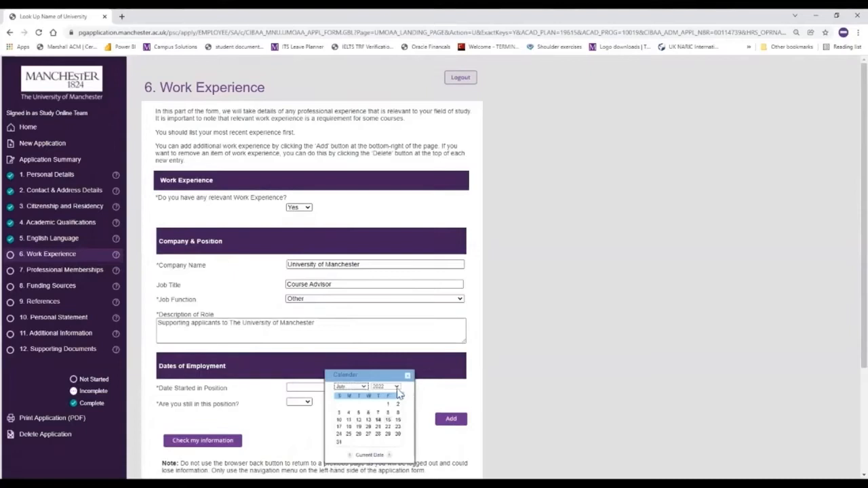
{"action": "left_click", "coordinate": [397, 387]}
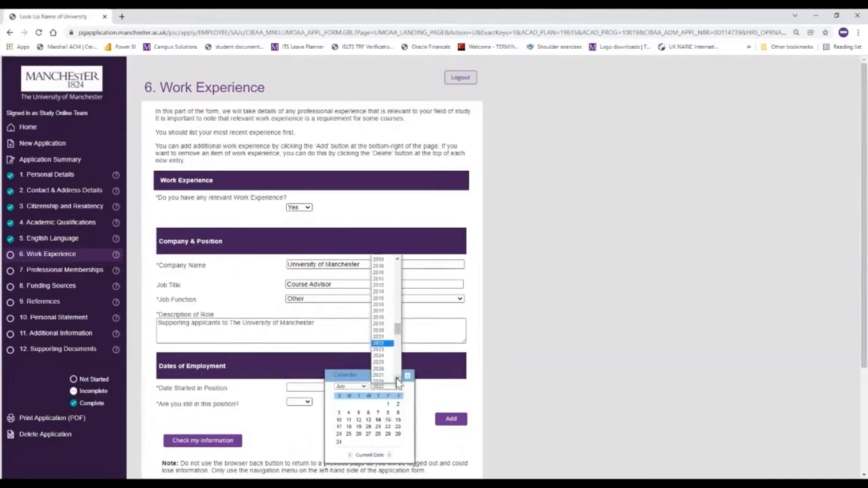
{"action": "left_click", "coordinate": [382, 307]}
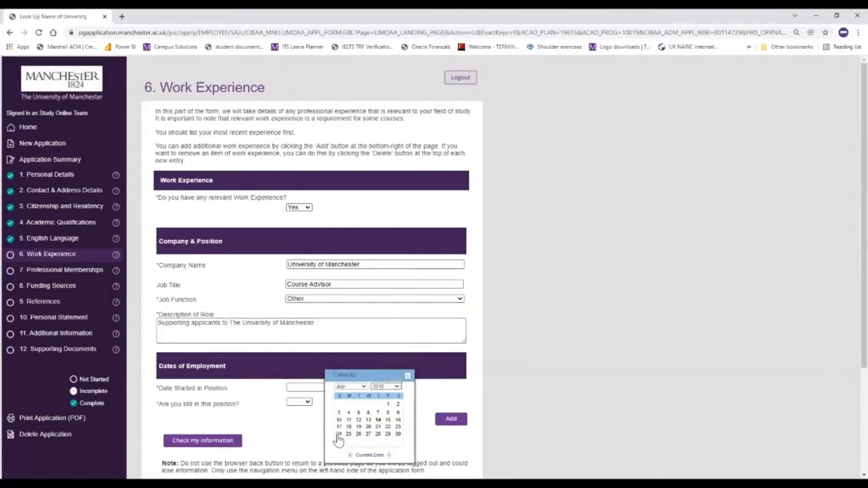
{"action": "left_click", "coordinate": [338, 435]}
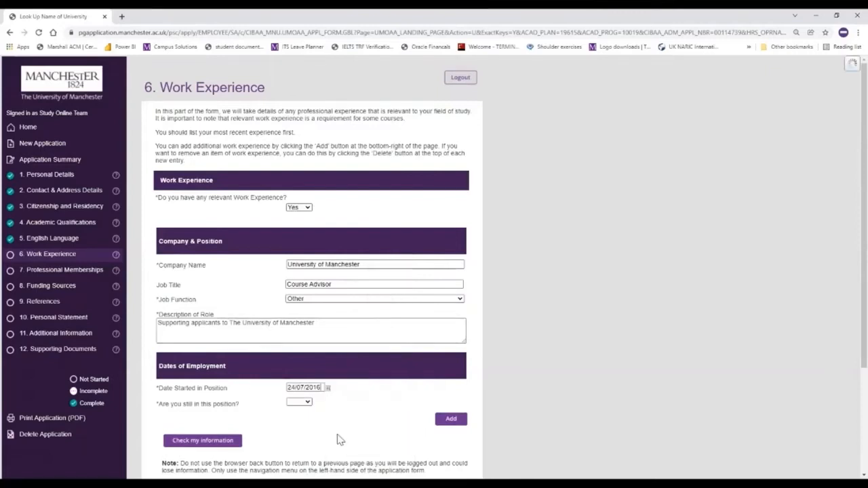
{"action": "left_click", "coordinate": [308, 403]}
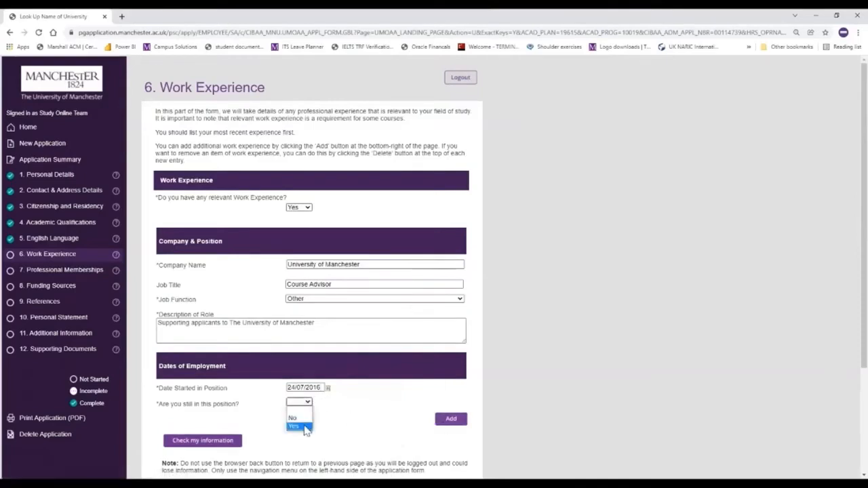
{"action": "left_click", "coordinate": [305, 426]}
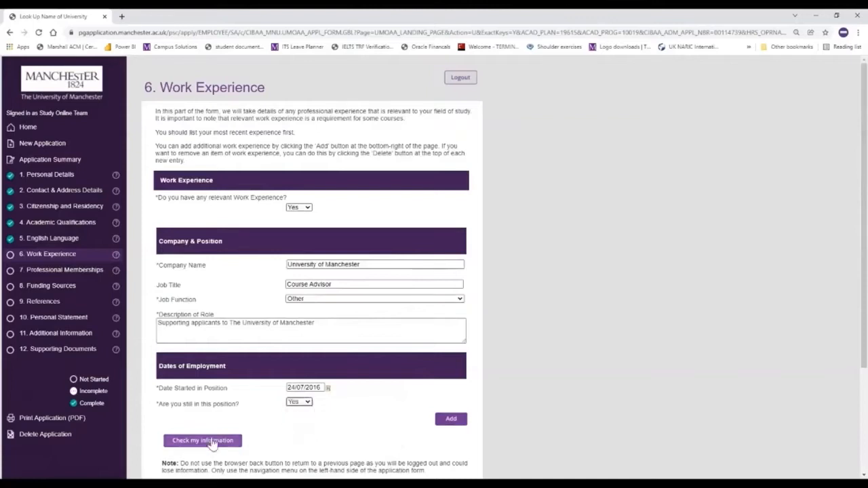
{"action": "left_click", "coordinate": [207, 441]}
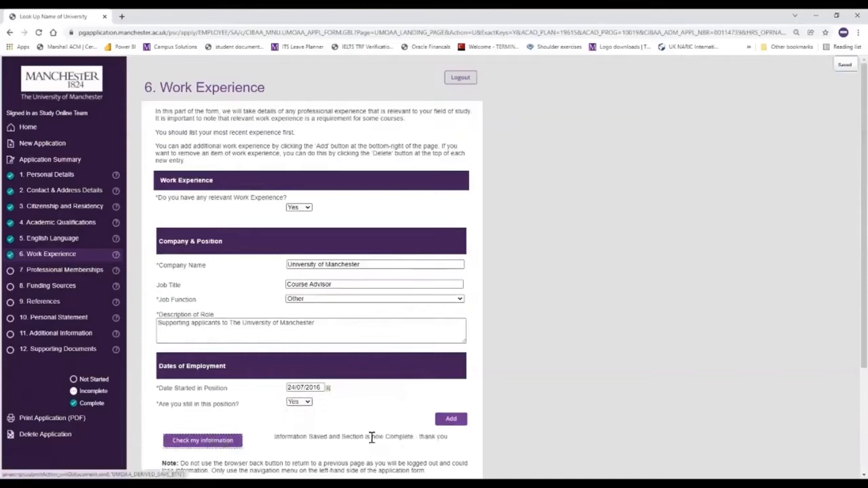
In Professional Memberships, add a completed professional qualification titled Textile Institute
{"action": "left_click", "coordinate": [70, 271]}
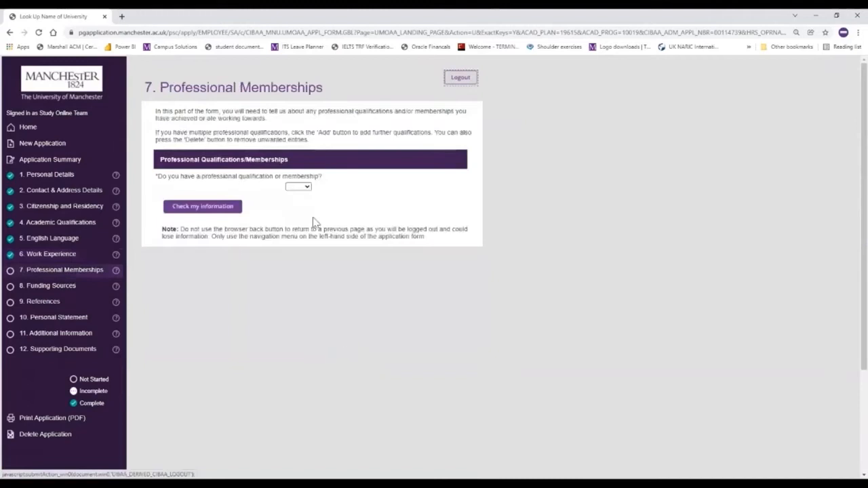
{"action": "left_click", "coordinate": [307, 188]}
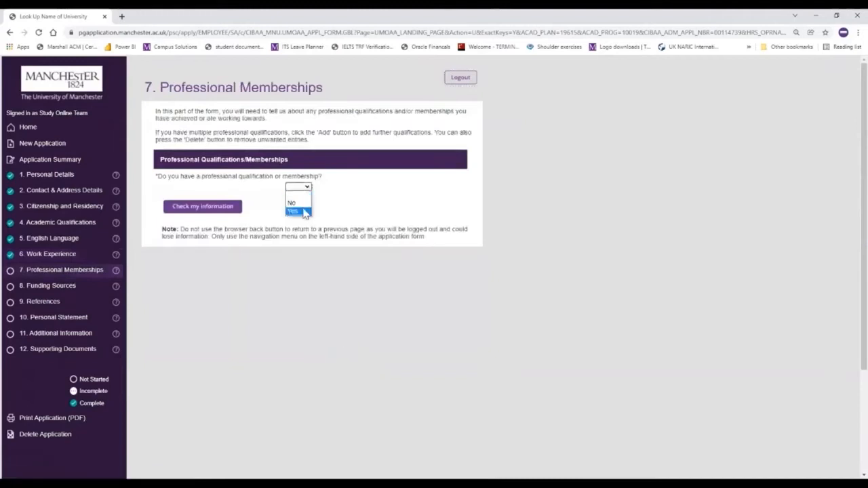
{"action": "left_click", "coordinate": [300, 212]}
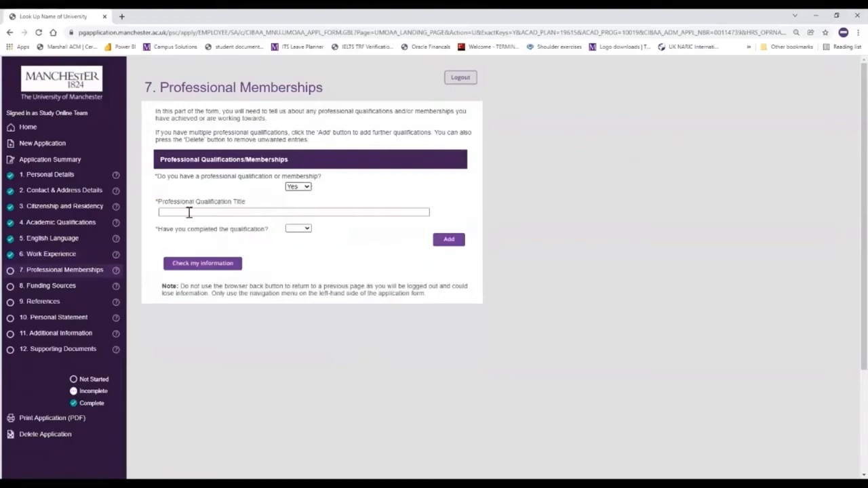
{"action": "left_click", "coordinate": [203, 213]}
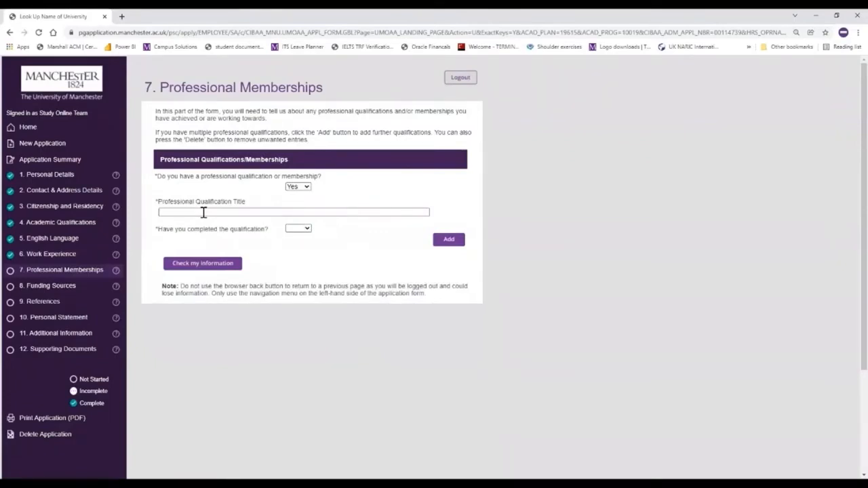
{"action": "type", "text": "extile Institute"}
{"action": "left_click", "coordinate": [302, 231]}
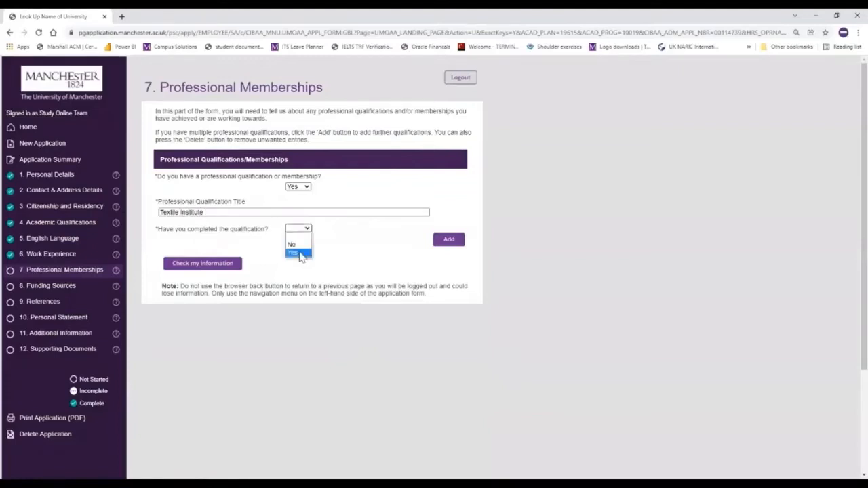
{"action": "left_click", "coordinate": [301, 254]}
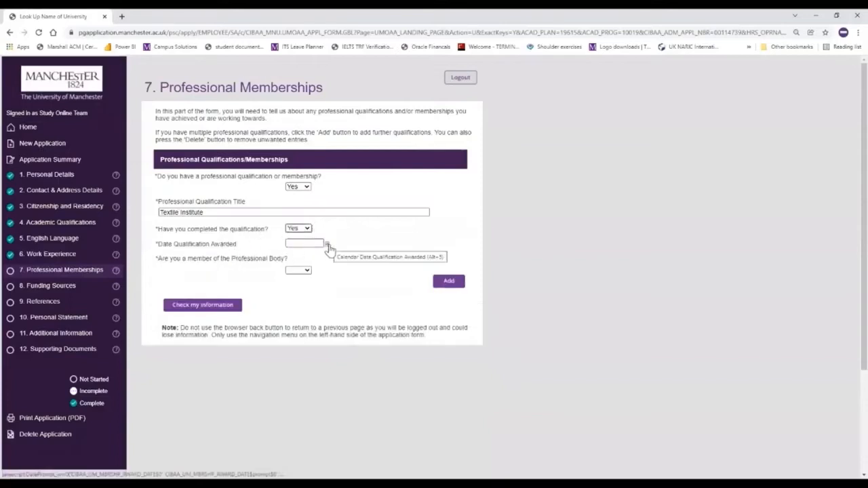
Set the qualification's award date to 10/01/2021 and answer Yes to professional body membership
{"action": "left_click", "coordinate": [327, 246]}
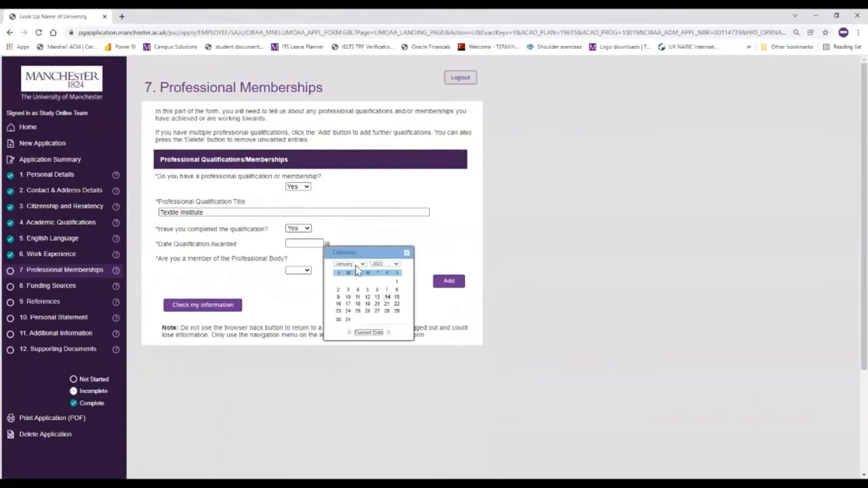
{"action": "left_click", "coordinate": [395, 265]}
{"action": "left_click", "coordinate": [380, 387]}
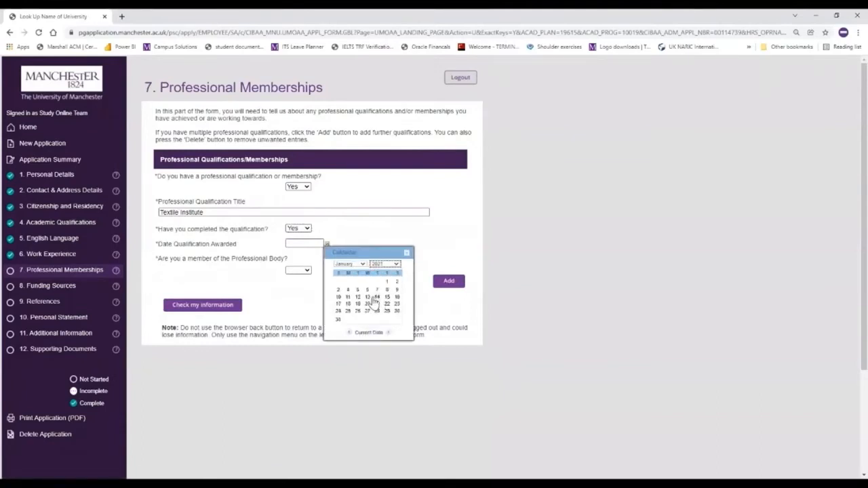
{"action": "left_click", "coordinate": [339, 297]}
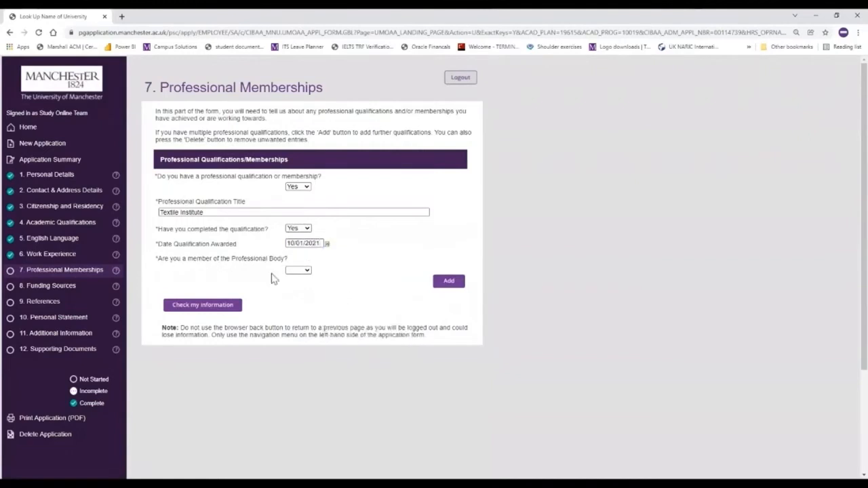
{"action": "left_click", "coordinate": [307, 270]}
{"action": "left_click", "coordinate": [298, 296]}
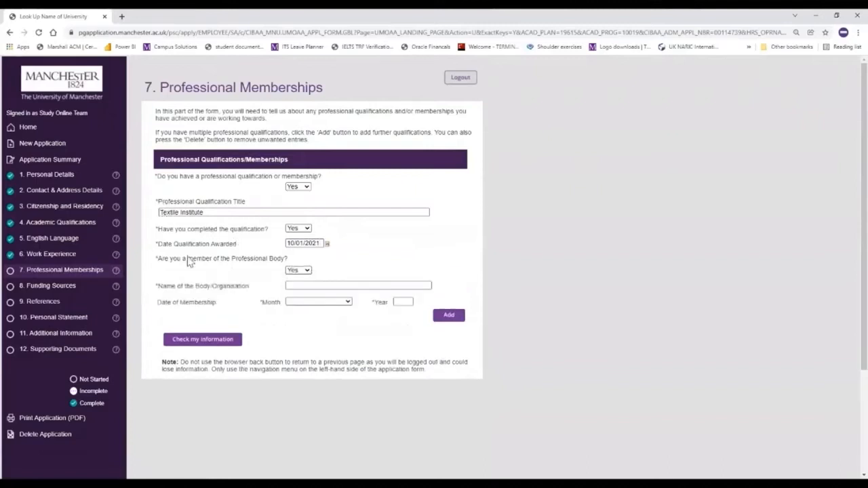
Enter 'The Textile Institute' as the professional body, membership date July 2020, and check the section
{"action": "left_click", "coordinate": [346, 285]}
{"action": "type", "text": "The"}
{"action": "type", "text": "Textile Institute"}
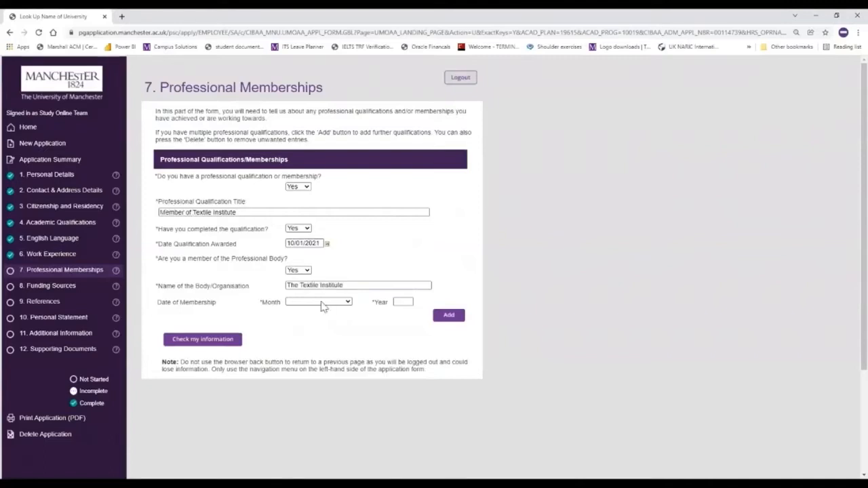
{"action": "left_click", "coordinate": [326, 303]}
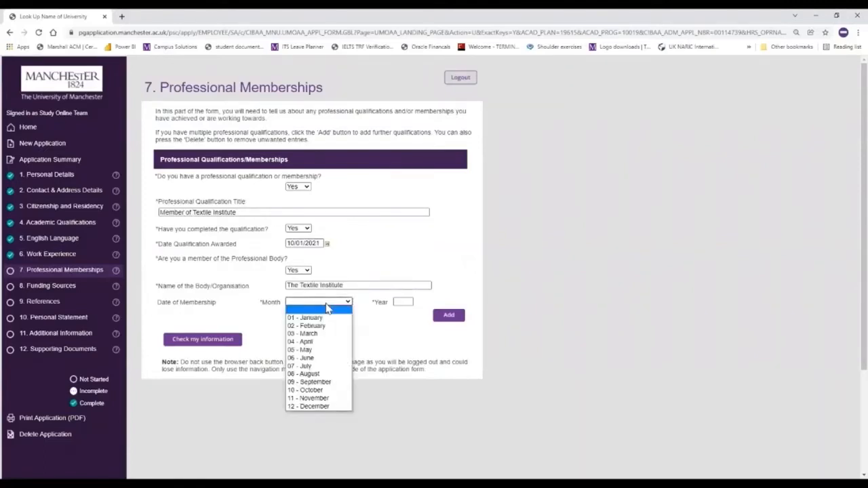
{"action": "left_click", "coordinate": [321, 367]}
{"action": "left_click", "coordinate": [398, 301]}
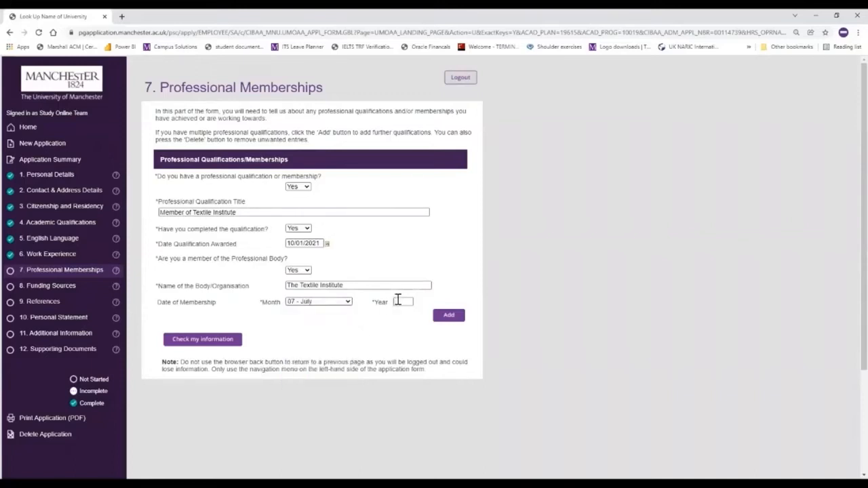
{"action": "type", "text": "2020"}
{"action": "left_click", "coordinate": [175, 344]}
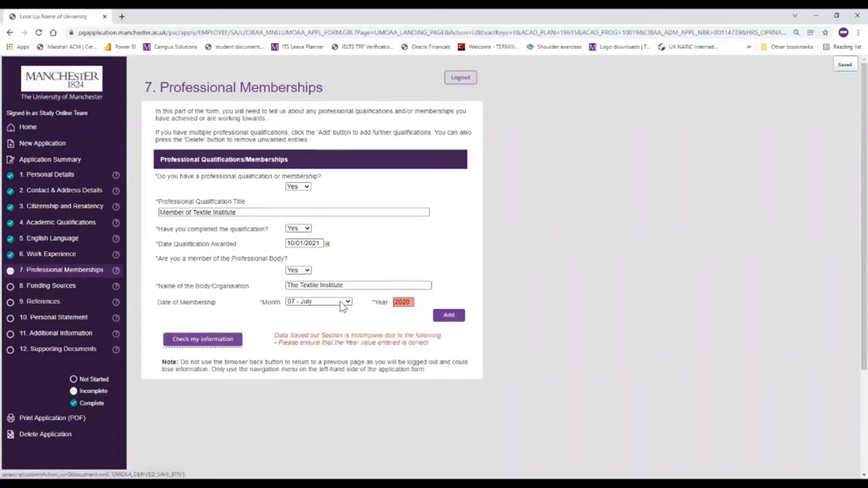
Correct the membership date to January 2021 so the section saves as complete
{"action": "left_click", "coordinate": [343, 305]}
{"action": "left_click", "coordinate": [331, 318]}
{"action": "double_click", "coordinate": [407, 303]}
{"action": "type", "text": "2021"}
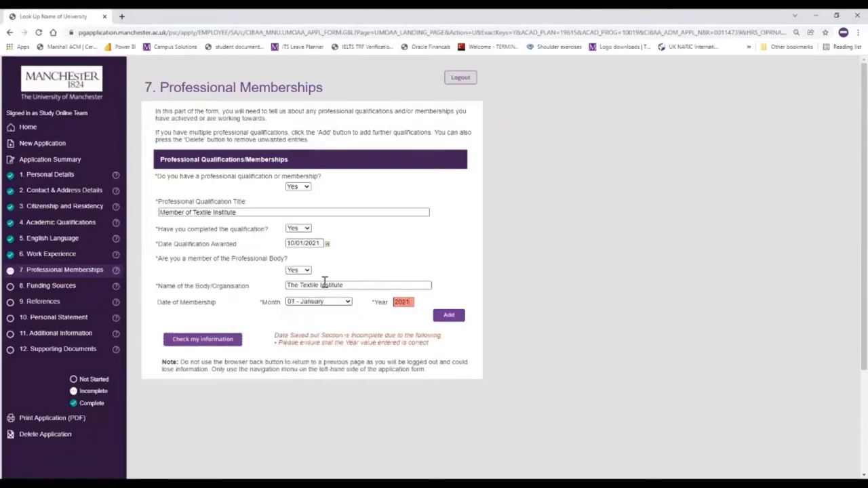
{"action": "left_click", "coordinate": [216, 343]}
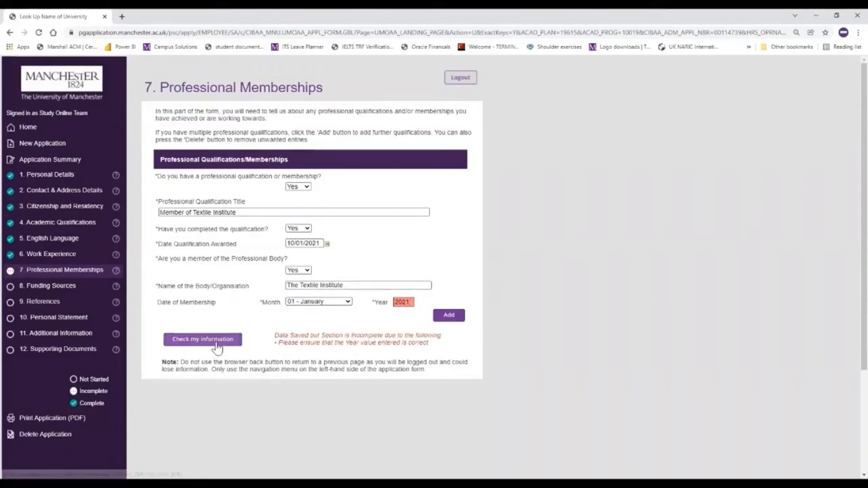
{"action": "left_click", "coordinate": [68, 289]}
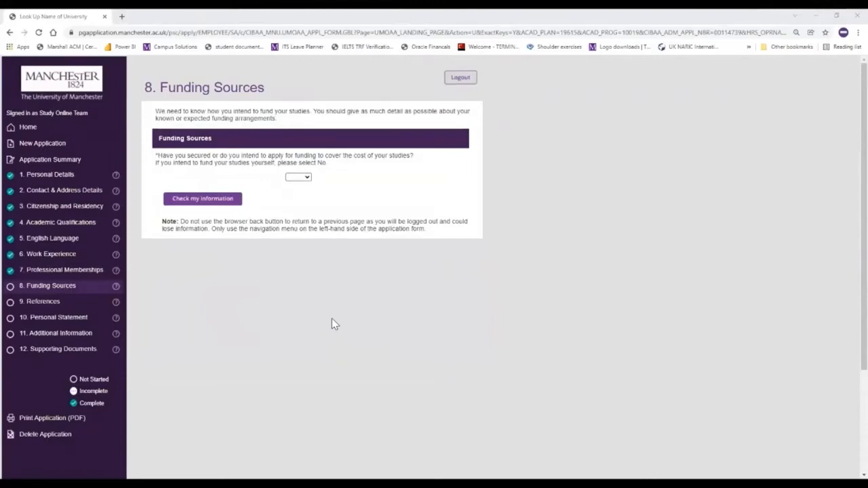
Open the Yes/No choices for whether funding is being sought
{"action": "left_click", "coordinate": [308, 182]}
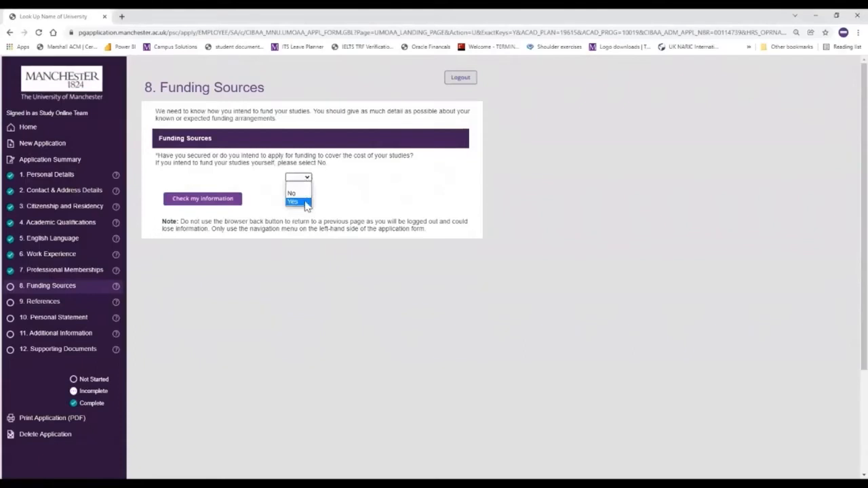
Add a Student Loans Company PG Loan from Student Finance England, Intend to Apply, covering Partial Tuition Fees
{"action": "left_click", "coordinate": [292, 202]}
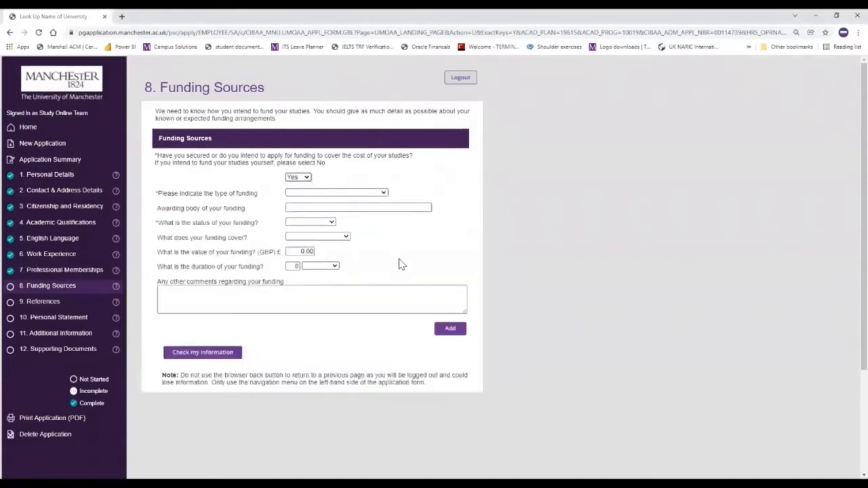
{"action": "left_click", "coordinate": [385, 194]}
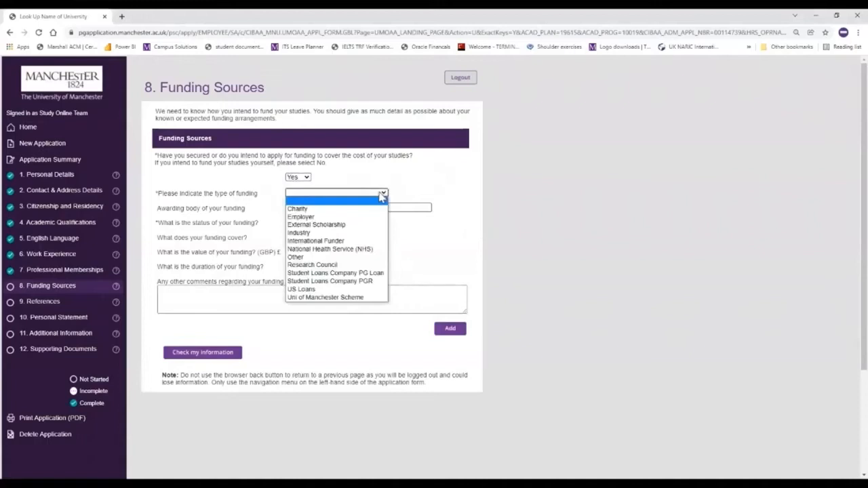
{"action": "left_click", "coordinate": [381, 273]}
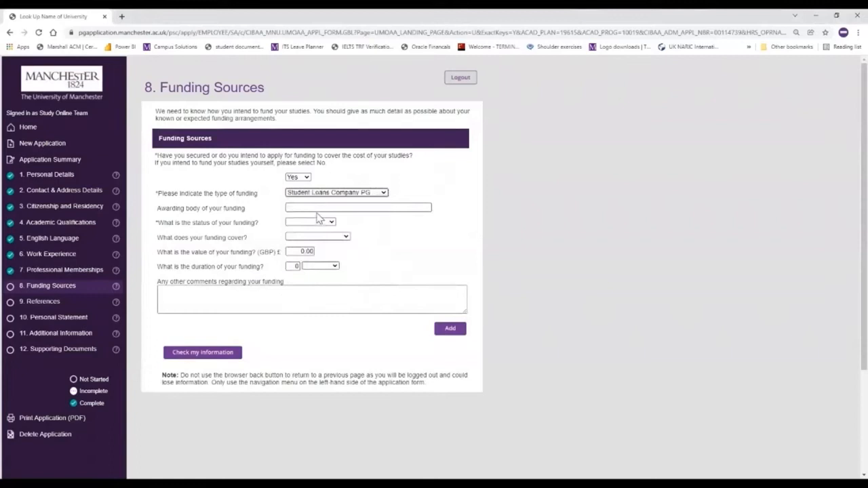
{"action": "left_click", "coordinate": [319, 209]}
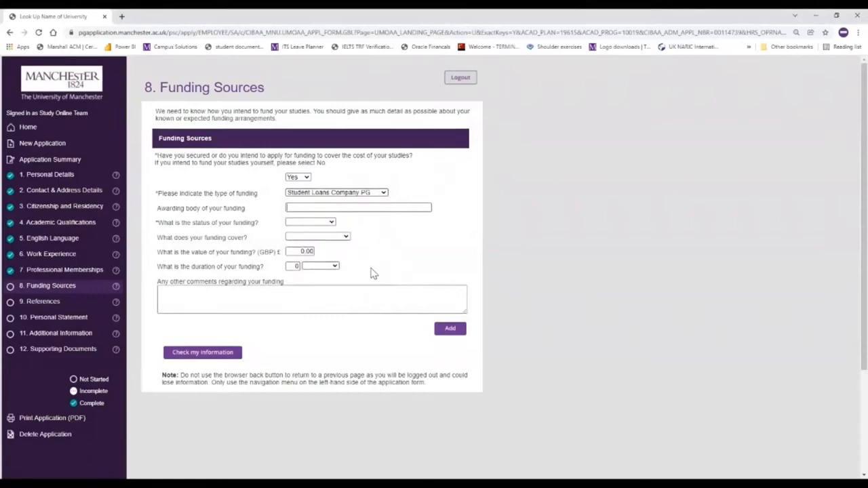
{"action": "type", "text": "Student Finance England"}
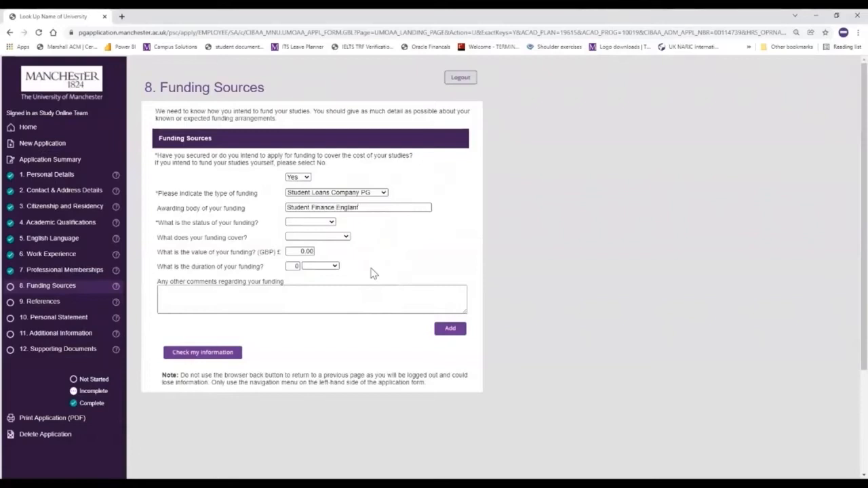
{"action": "left_click", "coordinate": [319, 223]}
{"action": "left_click", "coordinate": [323, 255]}
{"action": "left_click", "coordinate": [339, 239]}
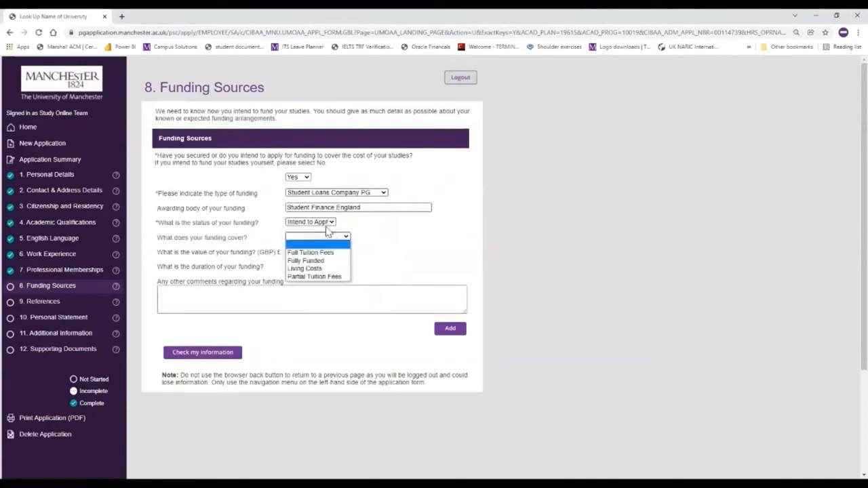
{"action": "left_click", "coordinate": [331, 278]}
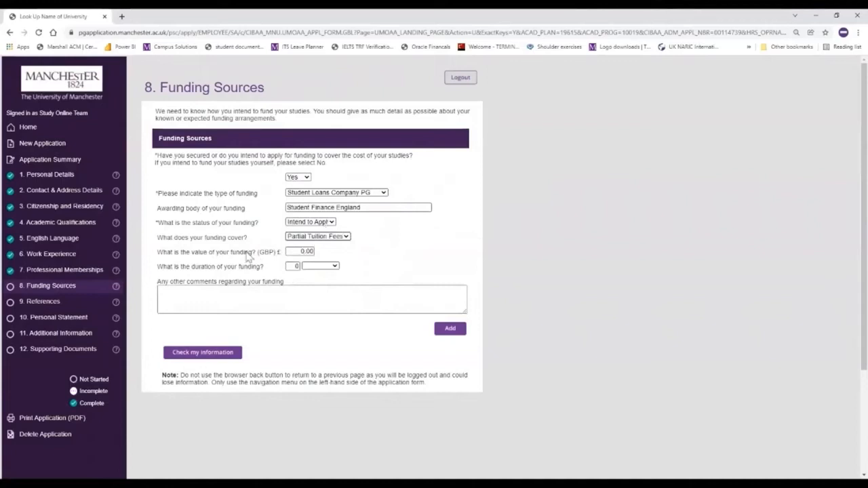
Set the loan value to 10000 for 2 Years and add an employer-support comment
{"action": "left_click", "coordinate": [304, 251]}
{"action": "key", "text": "BackSpace"}
{"action": "type", "text": "10"}
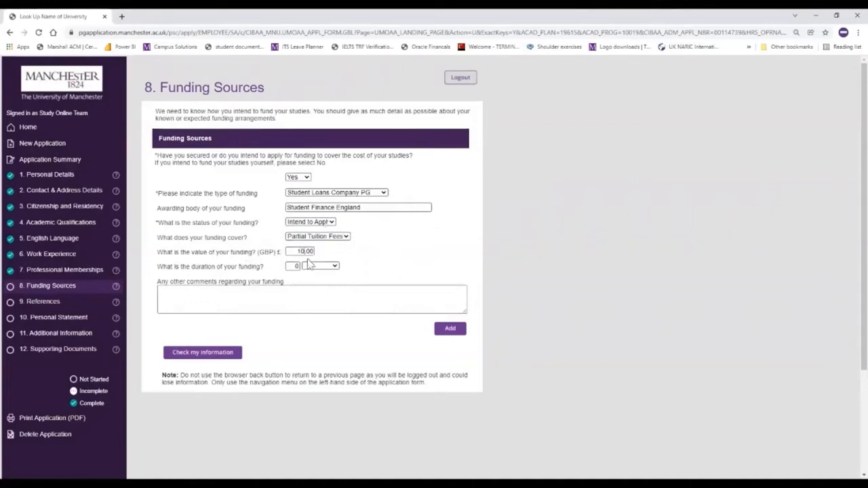
{"action": "type", "text": "000"}
{"action": "left_click", "coordinate": [324, 266]}
{"action": "left_click", "coordinate": [296, 267]}
{"action": "key", "text": "BackSpace"}
{"action": "type", "text": "2"}
{"action": "left_click", "coordinate": [332, 268]}
{"action": "left_click", "coordinate": [332, 290]}
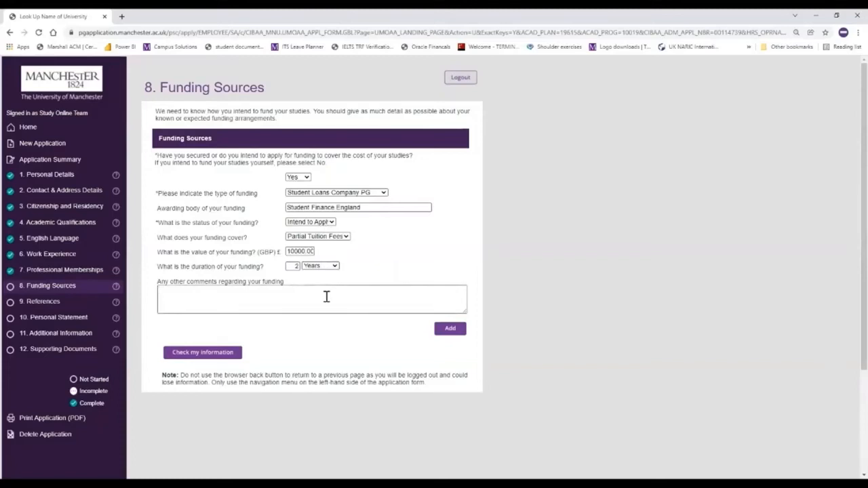
{"action": "type", "text": "Full loan not applied for due"}
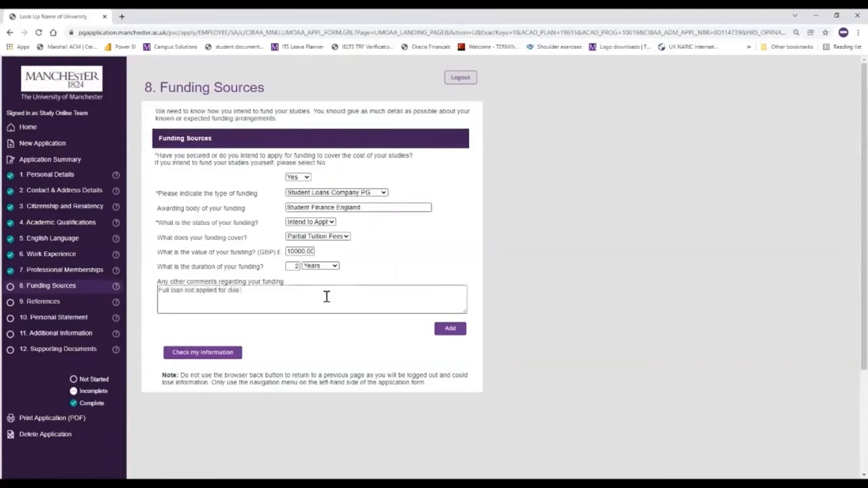
{"action": "type", "text": " to employer support"}
Add a second Employer funding entry from Manchester, Awarded, Partial Tuition Fees, then check the section
{"action": "left_click", "coordinate": [451, 331]}
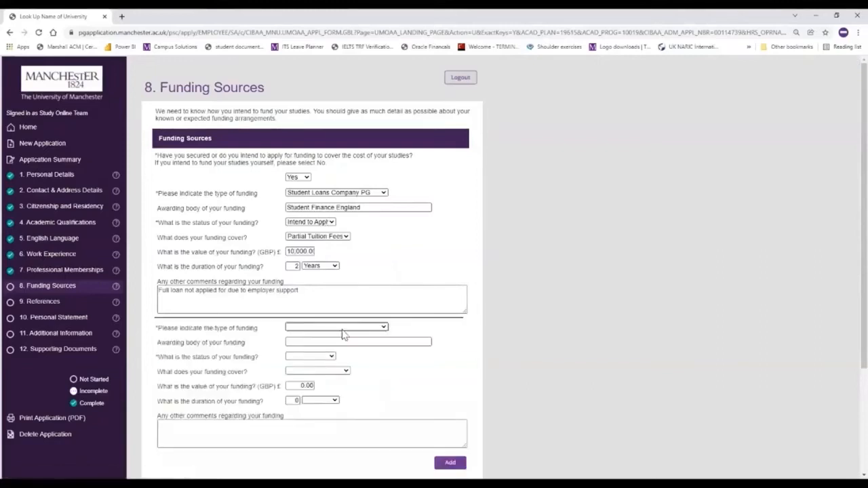
{"action": "left_click", "coordinate": [343, 328]}
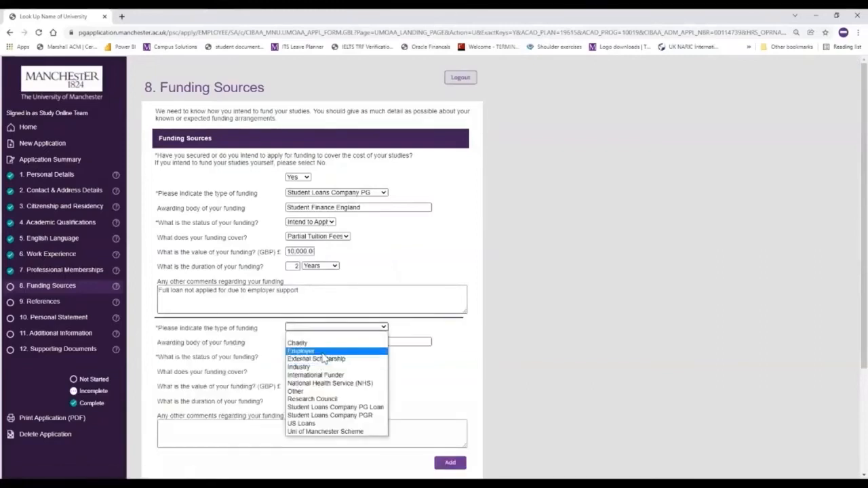
{"action": "left_click", "coordinate": [324, 351]}
{"action": "left_click", "coordinate": [316, 342]}
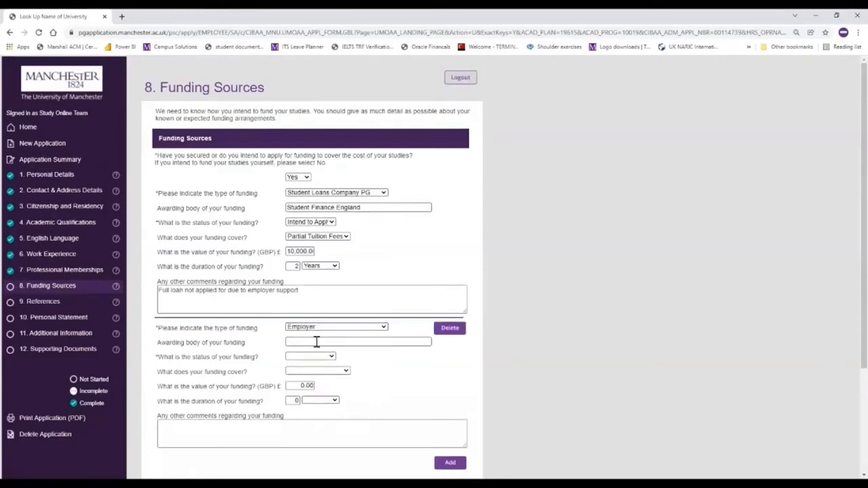
{"action": "type", "text": "Manchester"}
{"action": "left_click", "coordinate": [322, 361]}
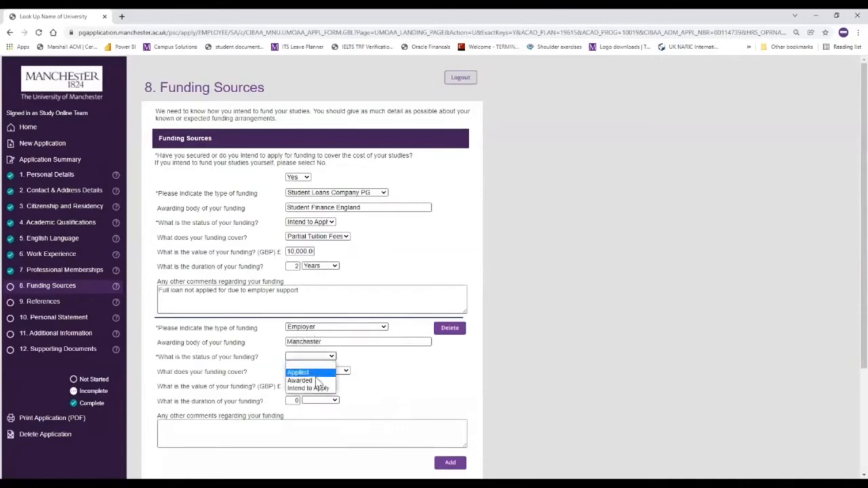
{"action": "left_click", "coordinate": [323, 379]}
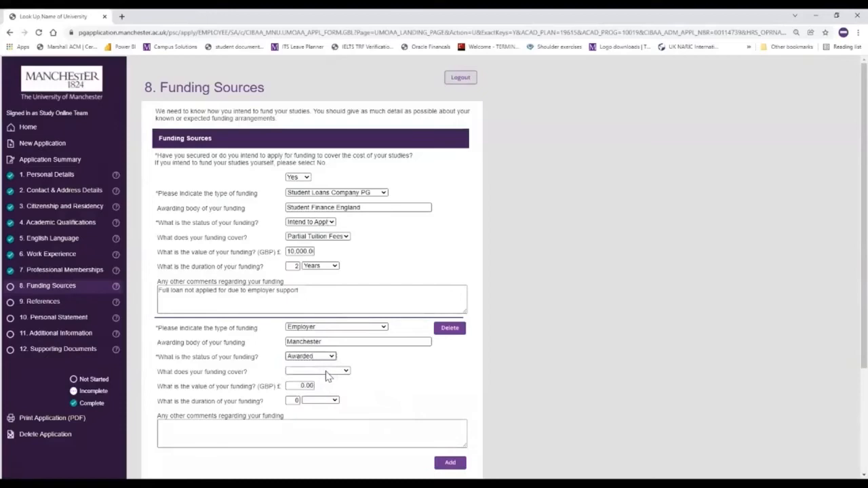
{"action": "left_click", "coordinate": [325, 372]}
{"action": "left_click", "coordinate": [309, 411]}
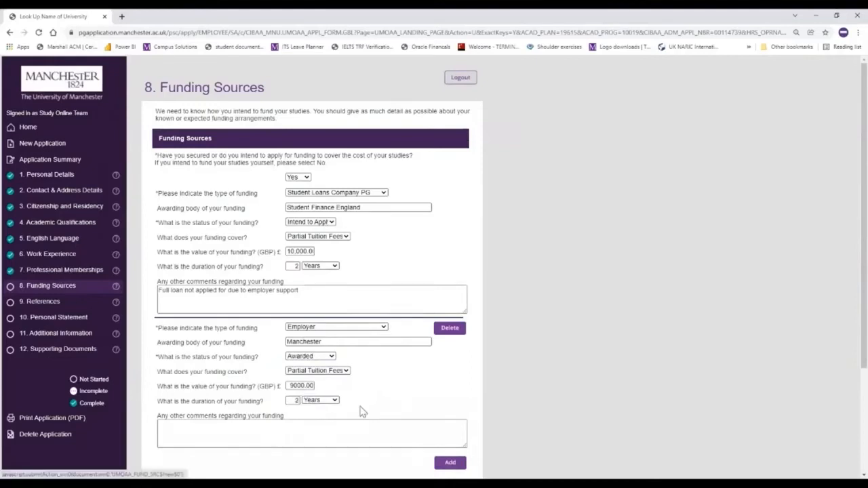
{"action": "scroll", "coordinate": [332, 411], "scroll_direction": "down", "scroll_amount": 2}
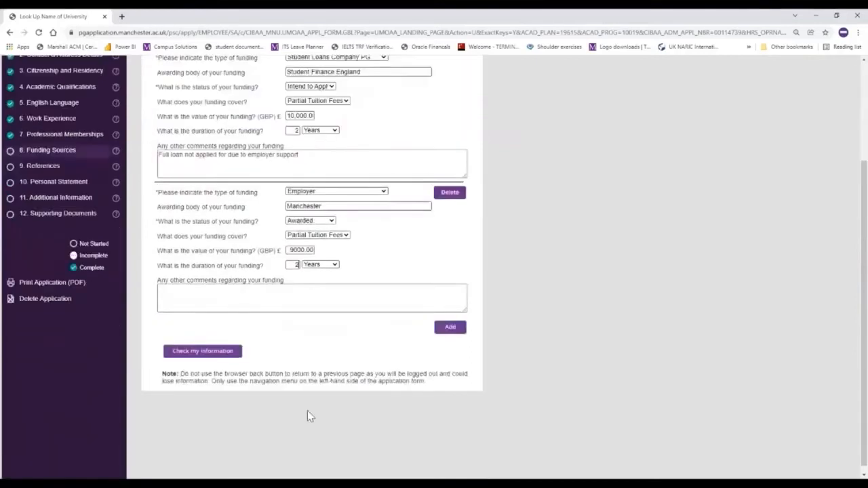
{"action": "left_click", "coordinate": [227, 353]}
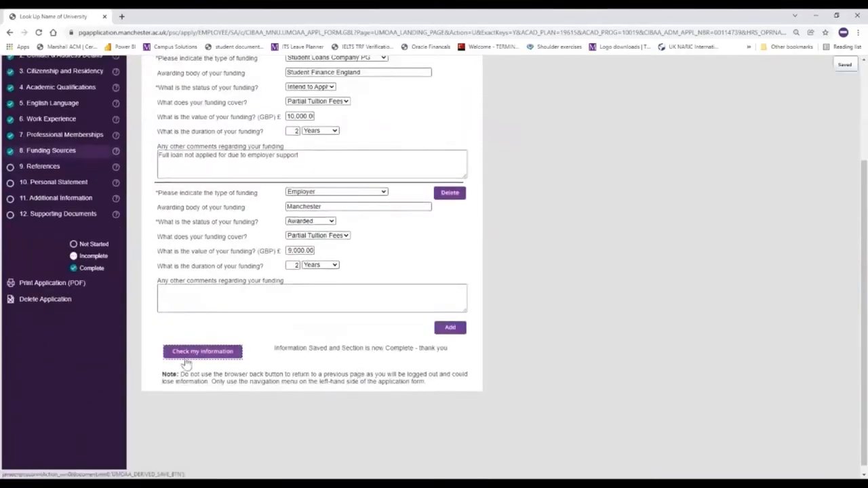
{"action": "scroll", "coordinate": [97, 366], "scroll_direction": "up", "scroll_amount": 1}
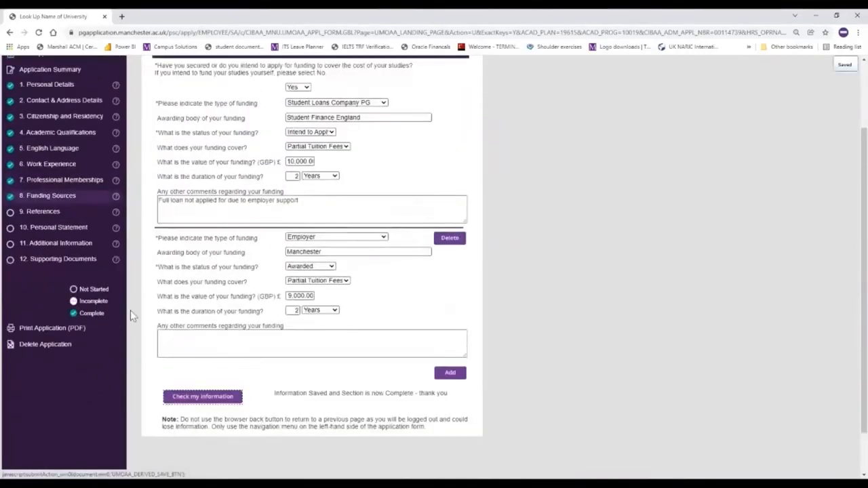
In References, set the first referee's relationship to Professional and title to Ms
{"action": "left_click", "coordinate": [42, 213]}
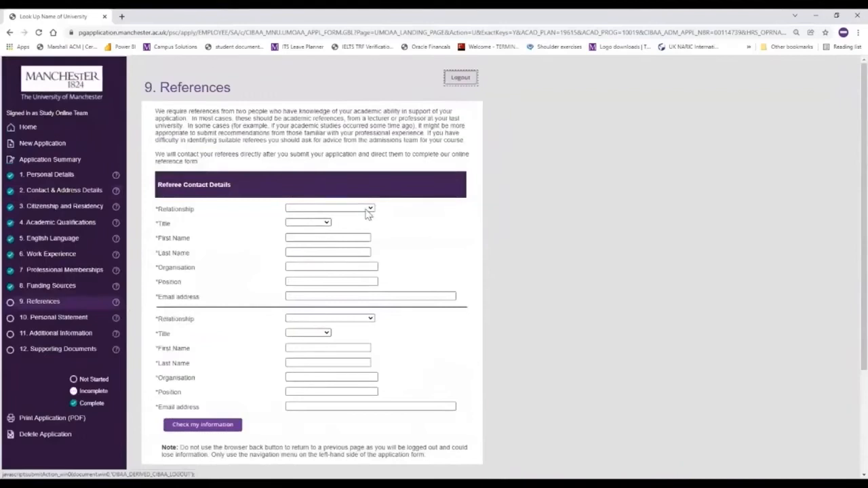
{"action": "left_click", "coordinate": [366, 212]}
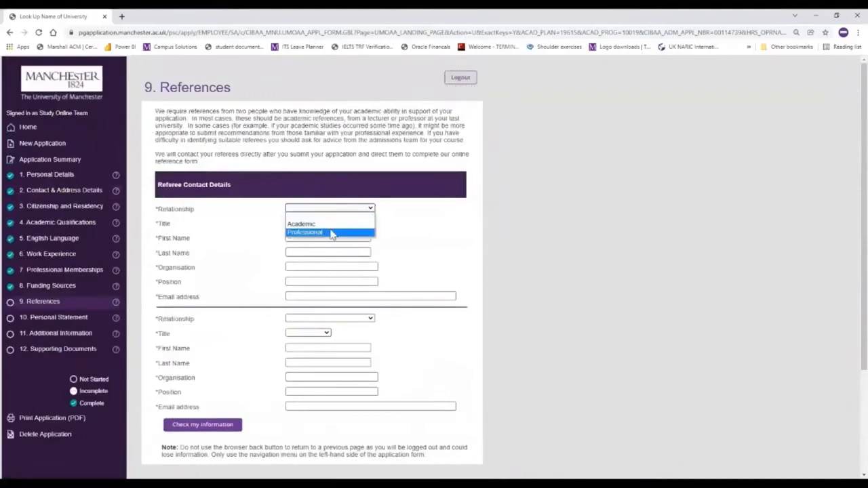
{"action": "left_click", "coordinate": [332, 233]}
{"action": "left_click", "coordinate": [299, 227]}
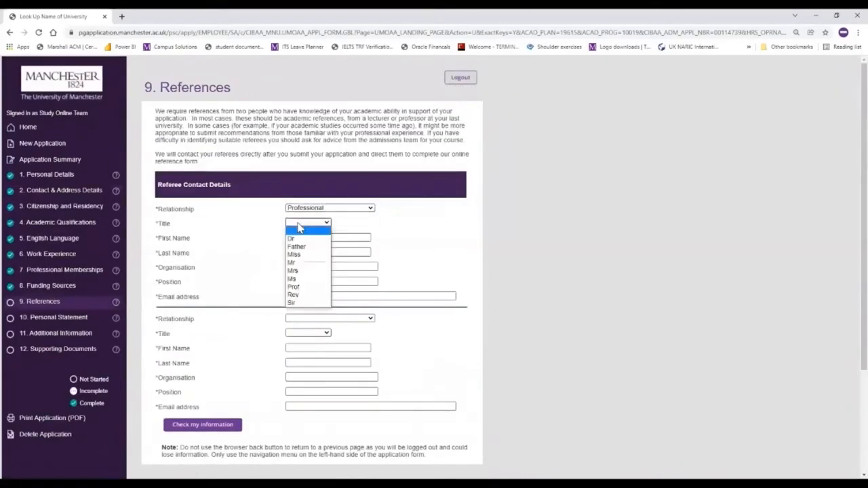
{"action": "left_click", "coordinate": [306, 280]}
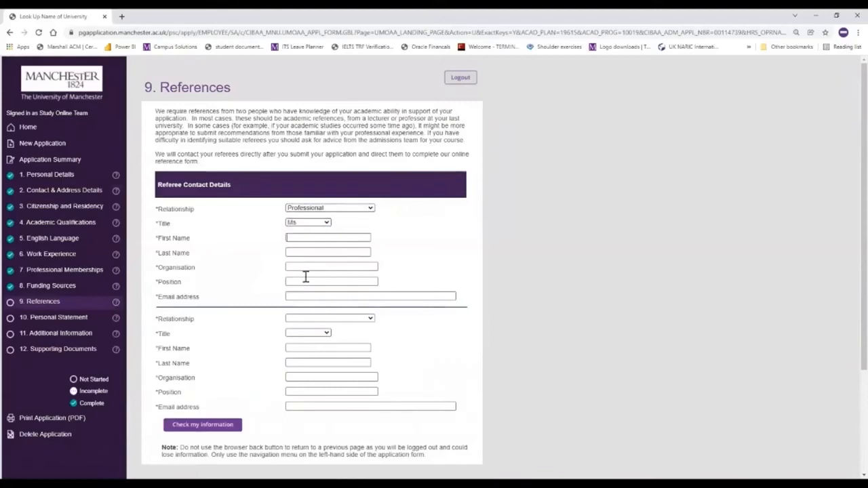
Enter the referee's name, organisation University of Manchester, position Course Advisor, and e-mail address
{"action": "left_click", "coordinate": [307, 236]}
{"action": "type", "text": "Study"}
{"action": "type", "text": "Online"}
{"action": "type", "text": " Team"}
{"action": "left_click", "coordinate": [305, 267]}
{"action": "type", "text": "University of Manchester"}
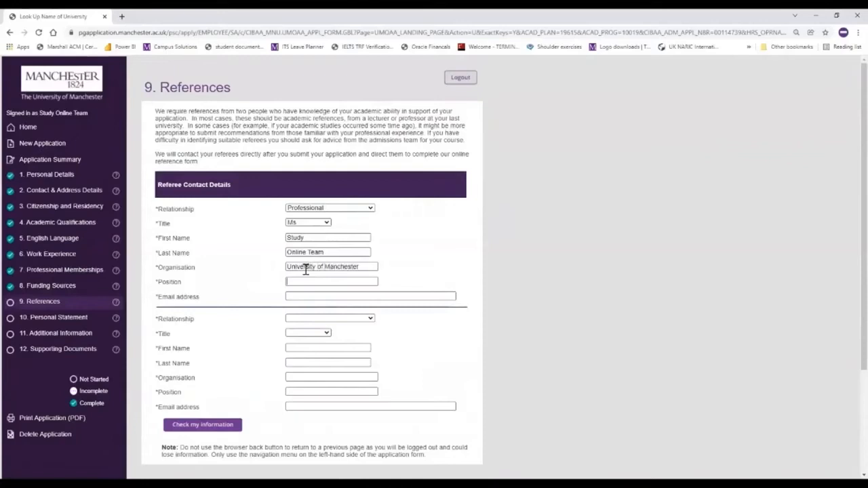
{"action": "key", "text": "Tab"}
{"action": "type", "text": "Course Advisor"}
{"action": "key", "text": "Tab"}
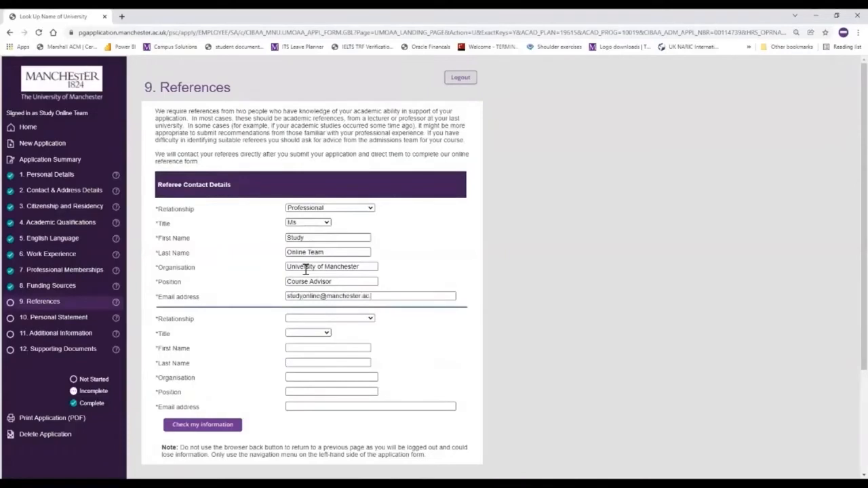
Set the second referee as Academic and fill their name and organisation University of Manchester
{"action": "left_click", "coordinate": [359, 319]}
{"action": "left_click", "coordinate": [315, 333]}
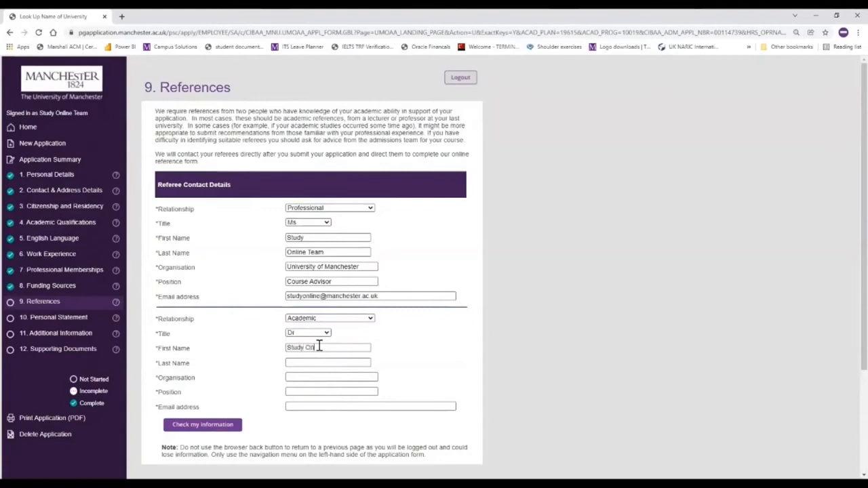
{"action": "type", "text": "ine"}
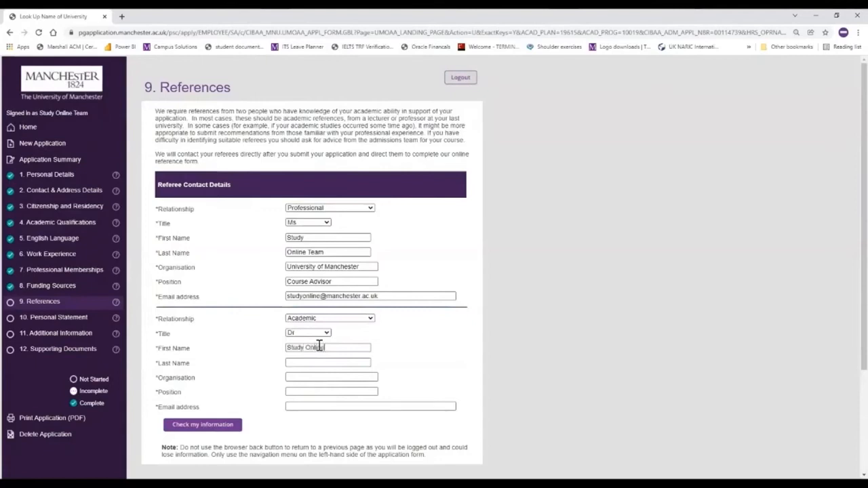
{"action": "key", "text": "Tab"}
{"action": "type", "text": "Team"}
{"action": "key", "text": "Tab"}
{"action": "type", "text": "University of Manchester"}
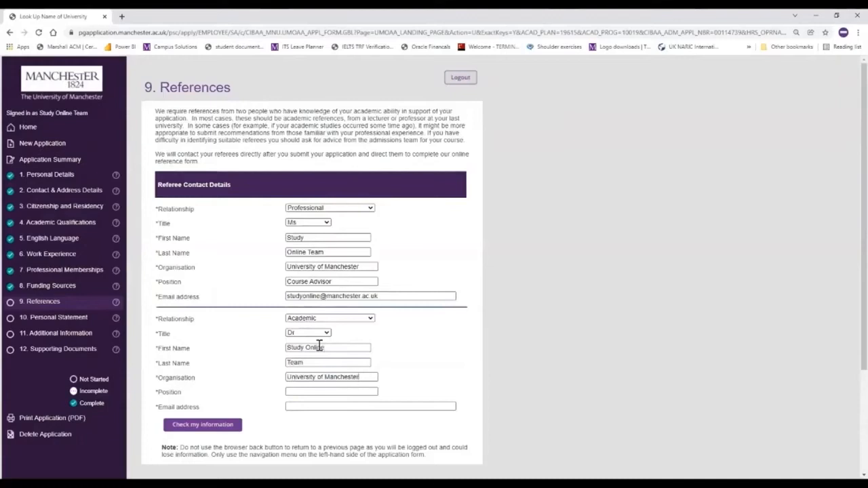
Give the second referee position Course Director, complete the e-mail address, and check References
{"action": "left_click", "coordinate": [313, 392]}
{"action": "type", "text": "Course "}
{"action": "type", "text": "Direct"}
{"action": "type", "text": "or"}
{"action": "type", "text": "ester"}
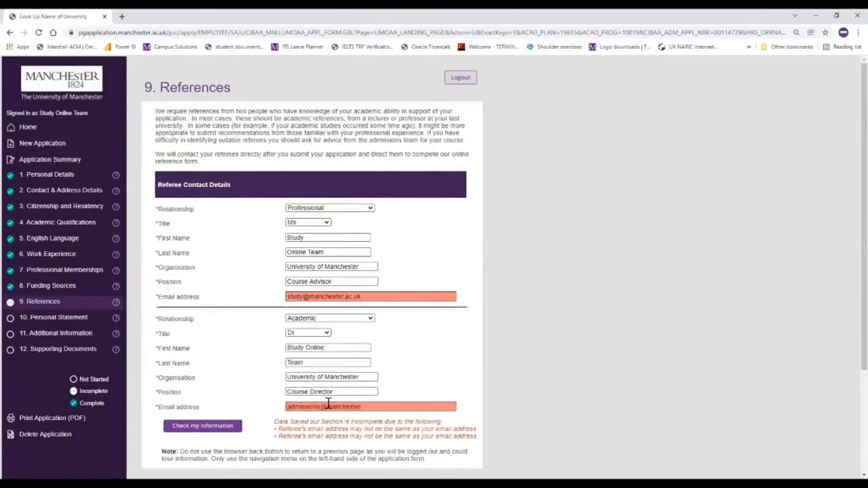
{"action": "type", "text": ".ac.uk"}
{"action": "left_click", "coordinate": [202, 425]}
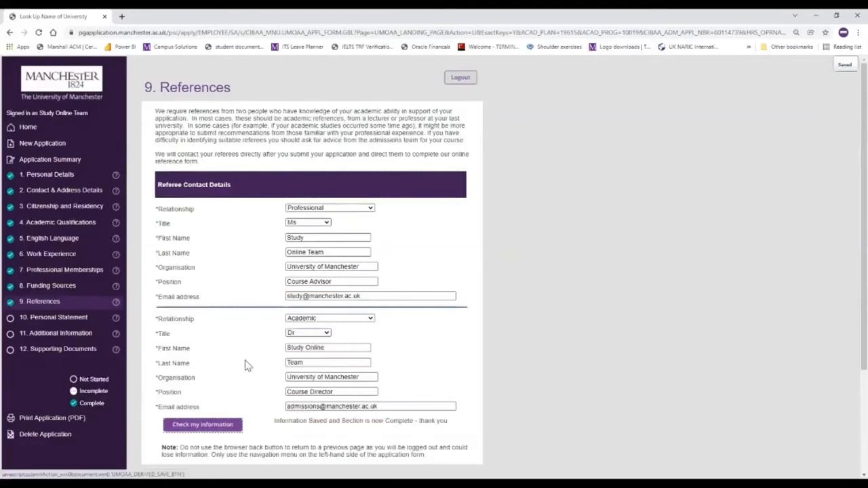
Paste the prepared personal statement into the Personal Statement editor and save it as complete
{"action": "left_click", "coordinate": [66, 320]}
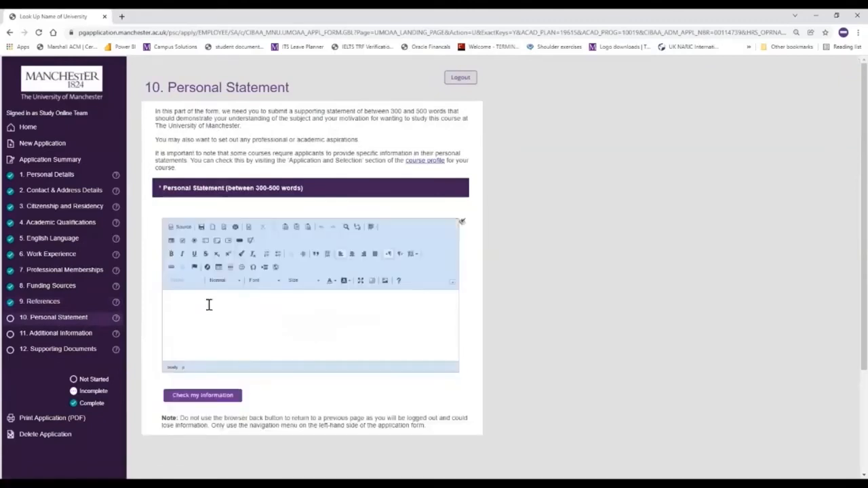
{"action": "key", "text": "ctrl+v"}
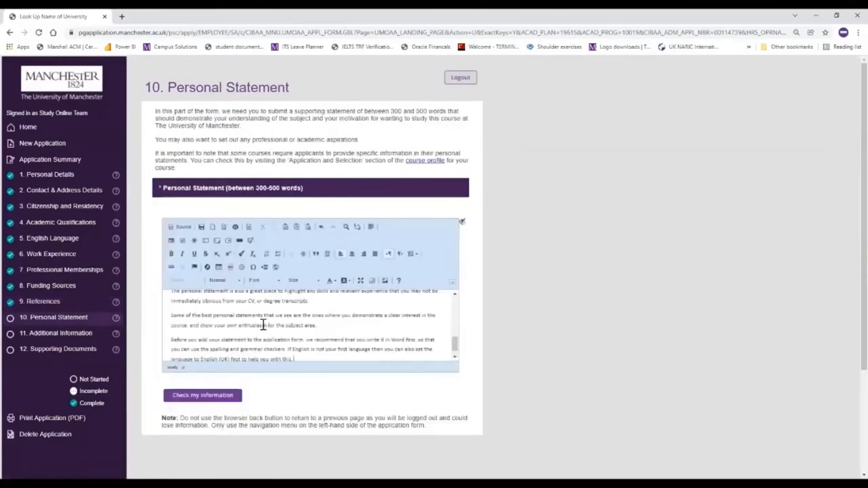
{"action": "scroll", "coordinate": [263, 325], "scroll_direction": "up", "scroll_amount": 2}
{"action": "scroll", "coordinate": [264, 325], "scroll_direction": "up", "scroll_amount": 2}
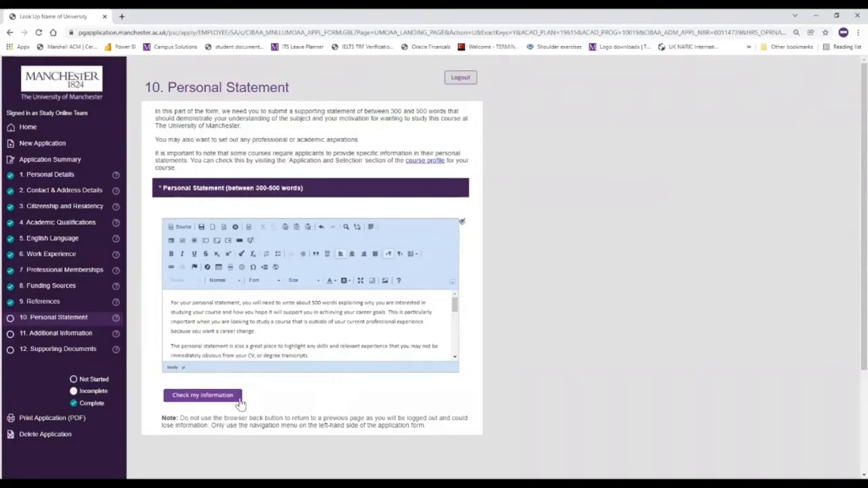
{"action": "left_click", "coordinate": [203, 395]}
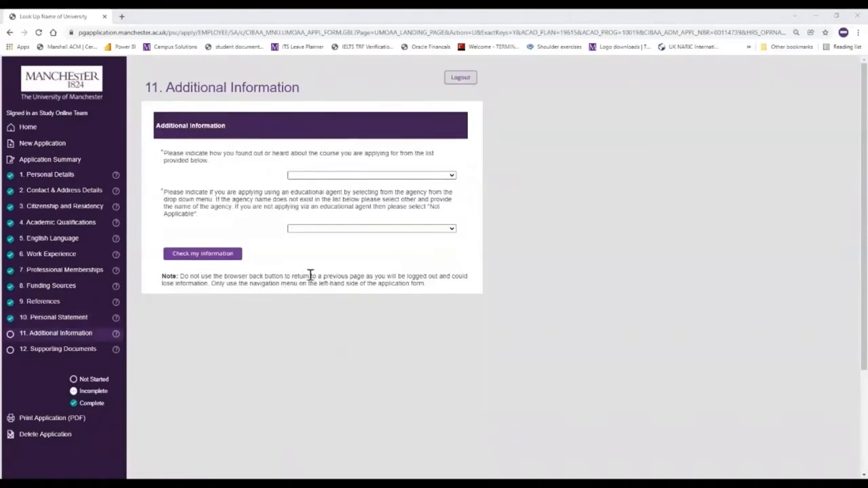
Answer Internet Search for how you heard and Not Applicable for educational agent, then save
{"action": "left_click", "coordinate": [452, 178]}
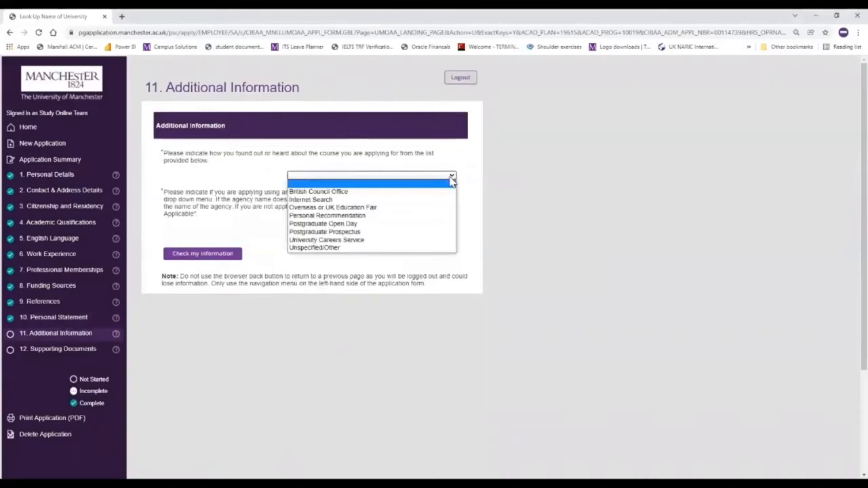
{"action": "left_click", "coordinate": [422, 201]}
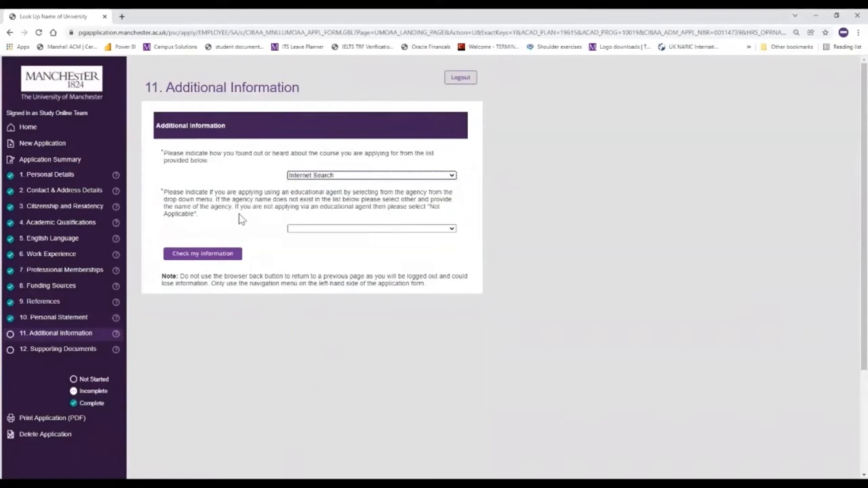
{"action": "left_click", "coordinate": [453, 233]}
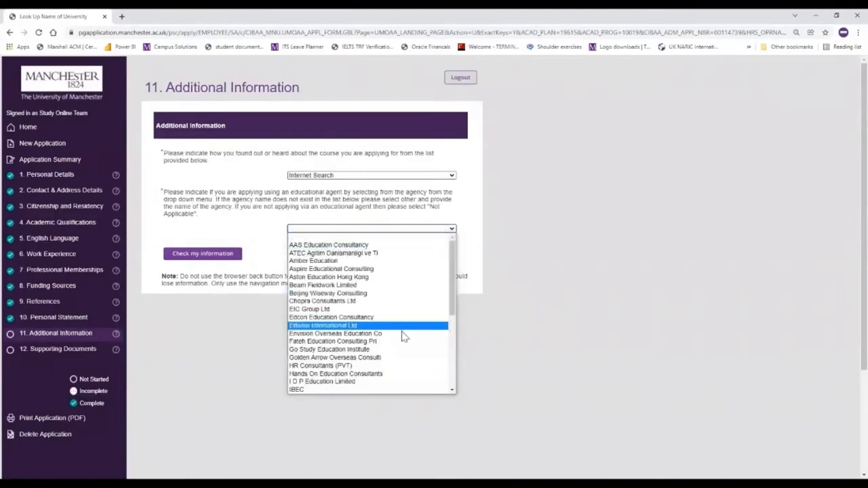
{"action": "scroll", "coordinate": [391, 360], "scroll_direction": "down", "scroll_amount": 4}
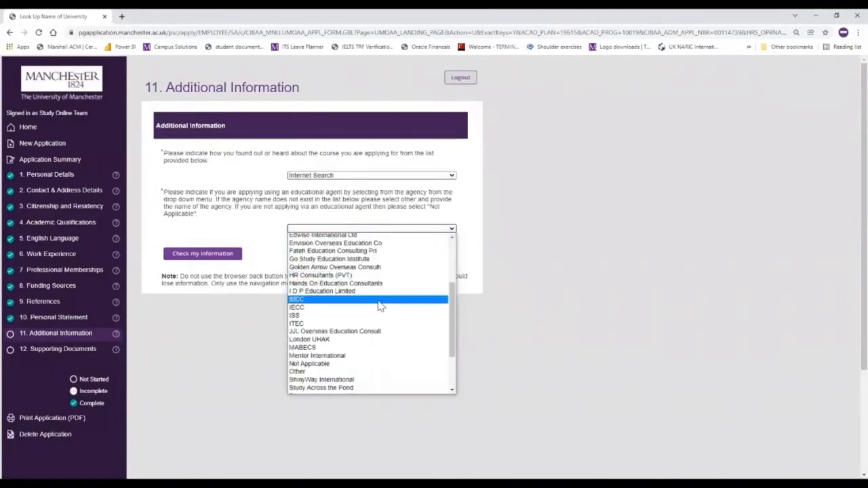
{"action": "scroll", "coordinate": [379, 327], "scroll_direction": "down", "scroll_amount": 3}
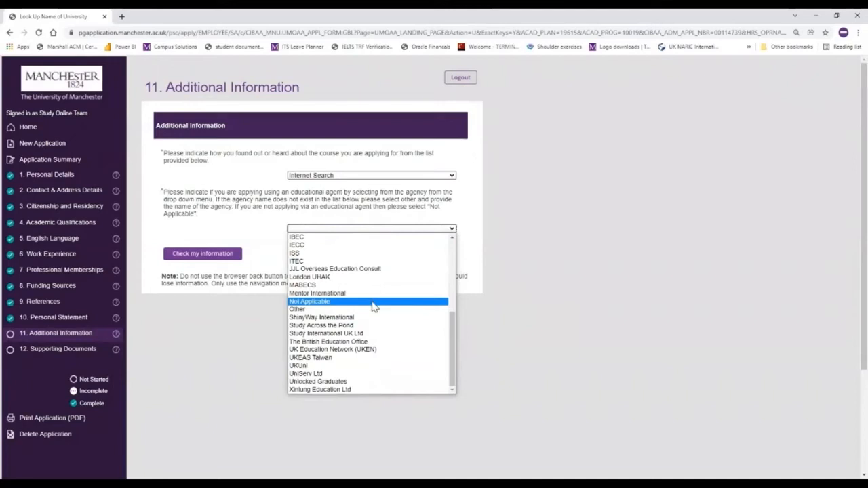
{"action": "left_click", "coordinate": [372, 303]}
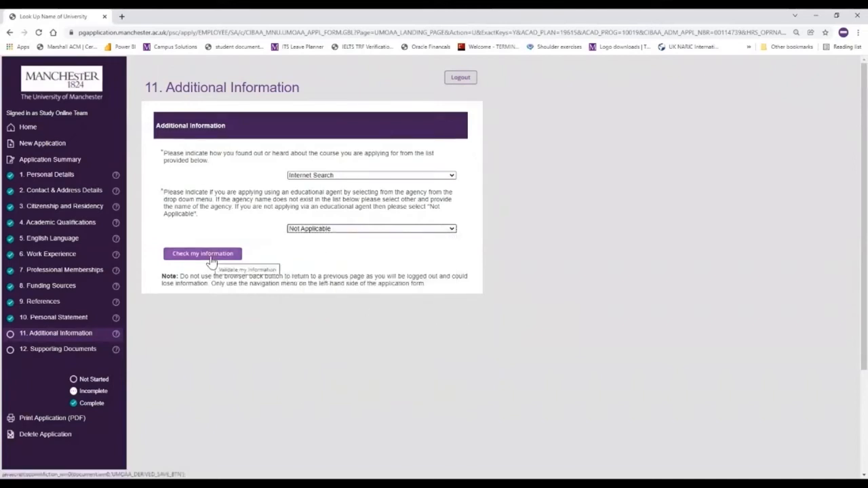
{"action": "left_click", "coordinate": [211, 258]}
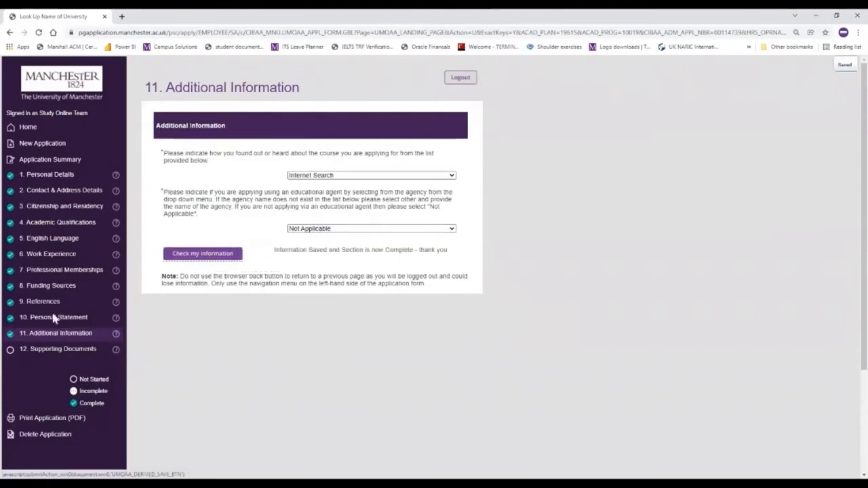
{"action": "left_click", "coordinate": [44, 351]}
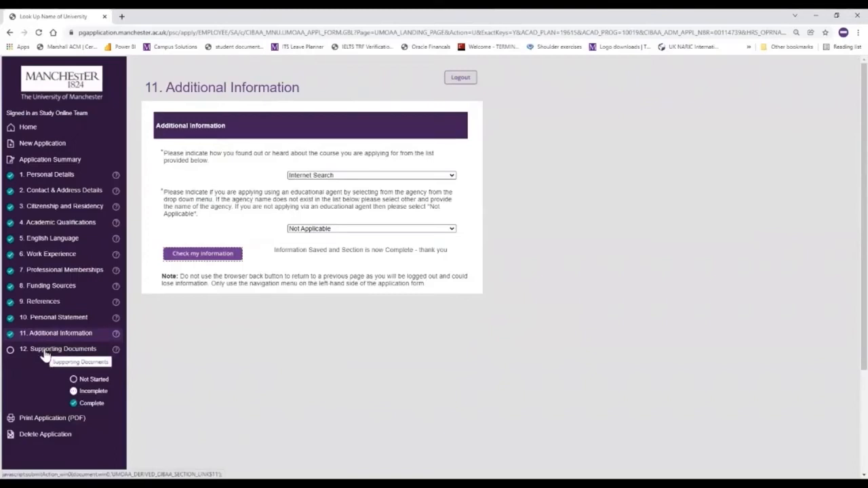
{"action": "left_click", "coordinate": [44, 354]}
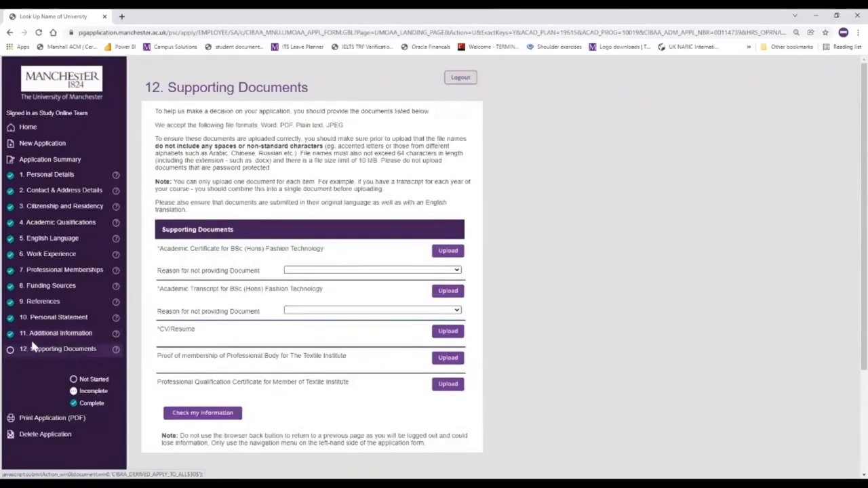
Upload Study_Online_UG_Degree_Certificate.pdf as the academic certificate, then start the transcript and membership uploads
{"action": "left_click", "coordinate": [449, 252]}
{"action": "left_click", "coordinate": [390, 245]}
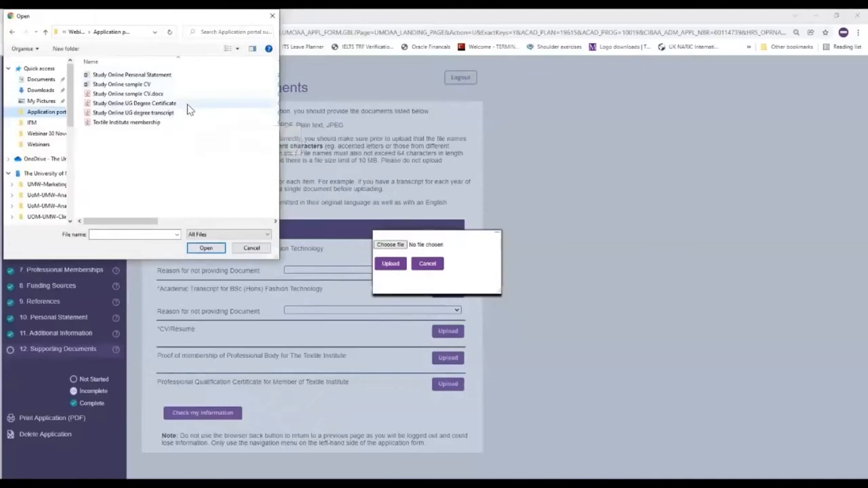
{"action": "left_click", "coordinate": [189, 104]}
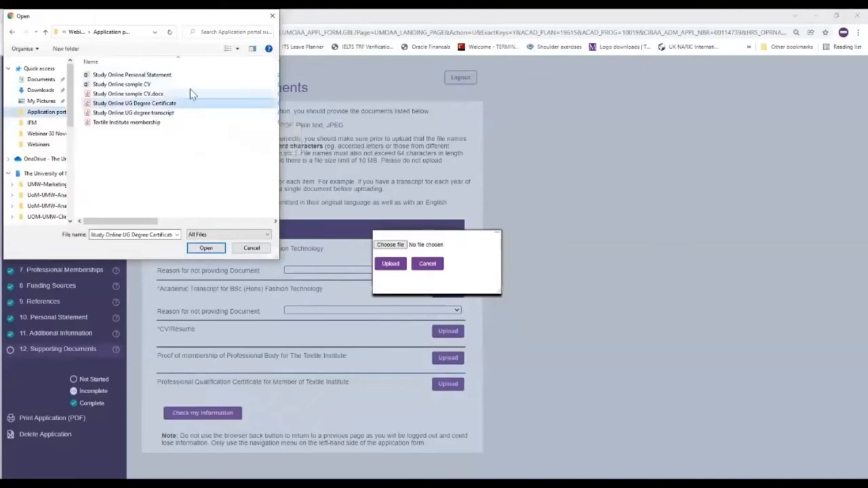
{"action": "left_click", "coordinate": [206, 248]}
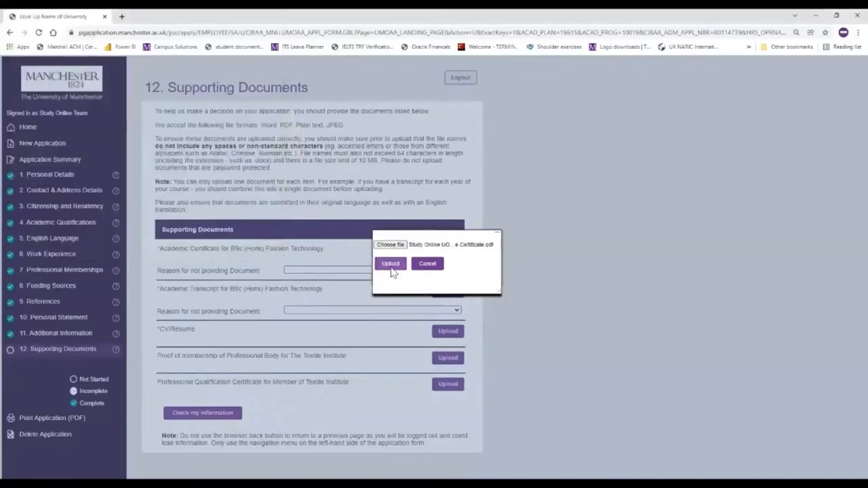
{"action": "left_click", "coordinate": [392, 265]}
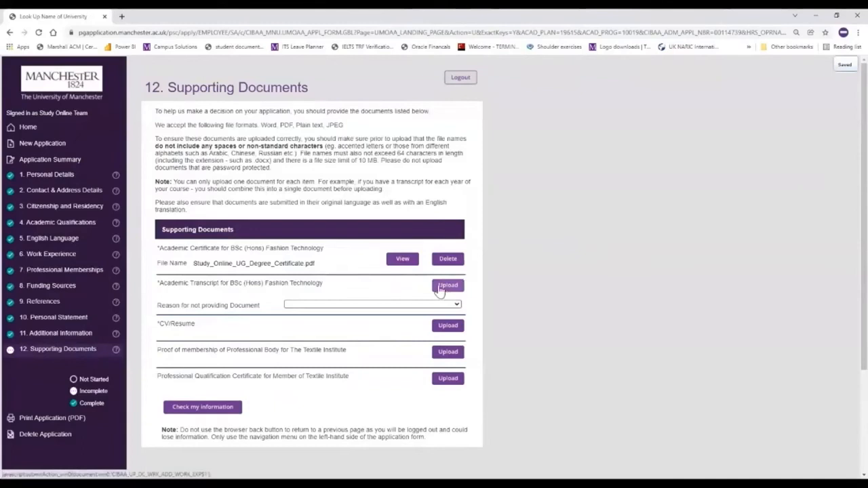
{"action": "left_click", "coordinate": [448, 288]}
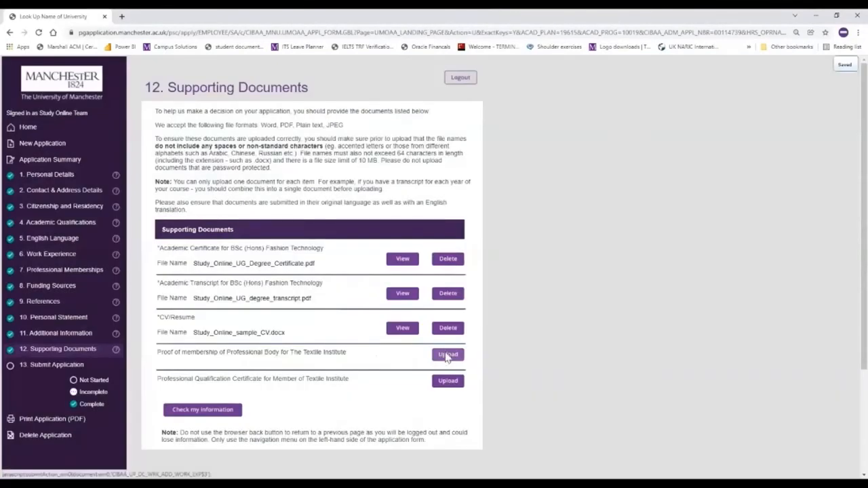
{"action": "left_click", "coordinate": [446, 357]}
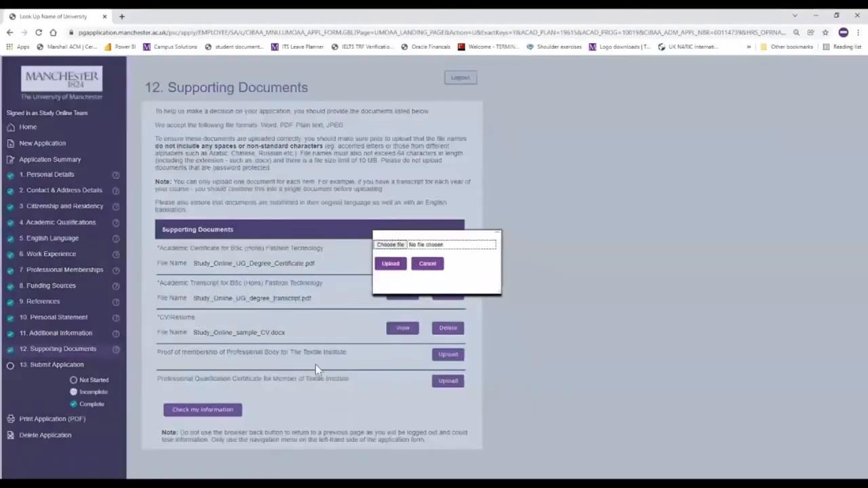
Attach Textile_Institute_membership.pdf to the membership proof and qualification rows, then save with Check my information
{"action": "left_click", "coordinate": [395, 247]}
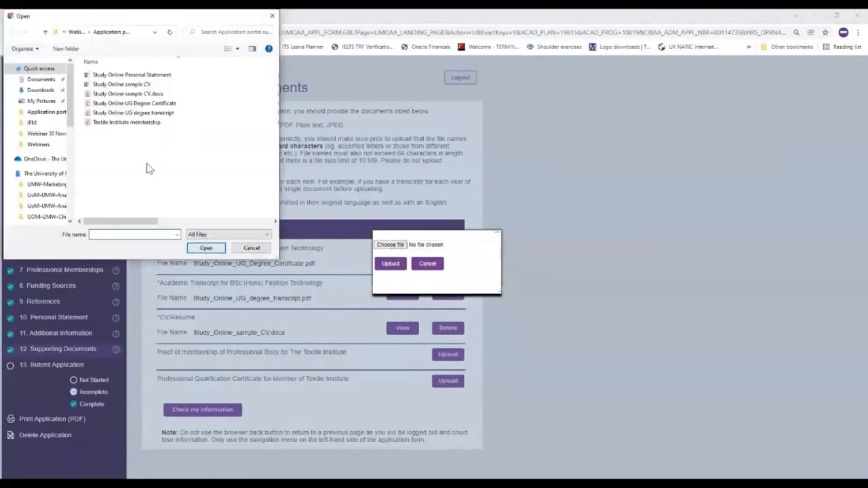
{"action": "left_click", "coordinate": [139, 123]}
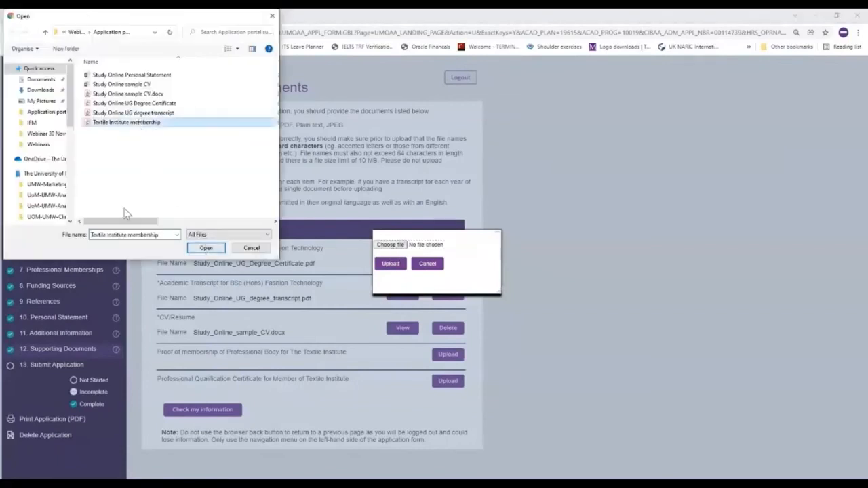
{"action": "left_click", "coordinate": [205, 248]}
{"action": "left_click", "coordinate": [389, 265]}
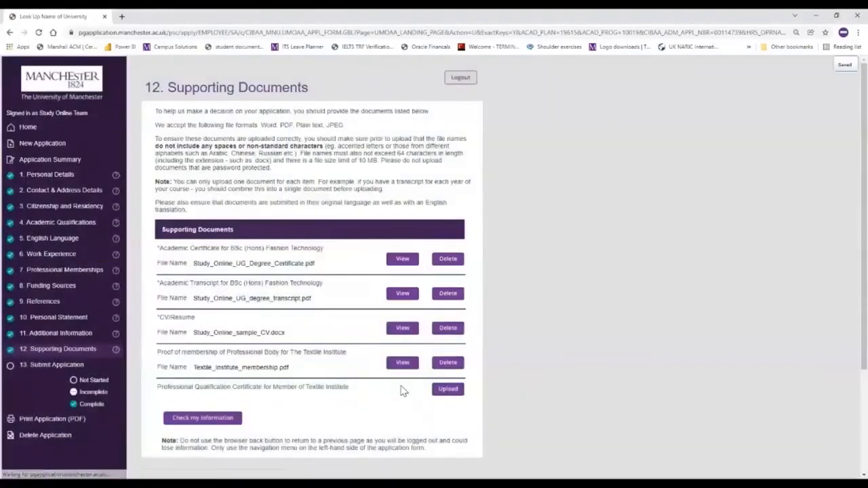
{"action": "left_click", "coordinate": [447, 390]}
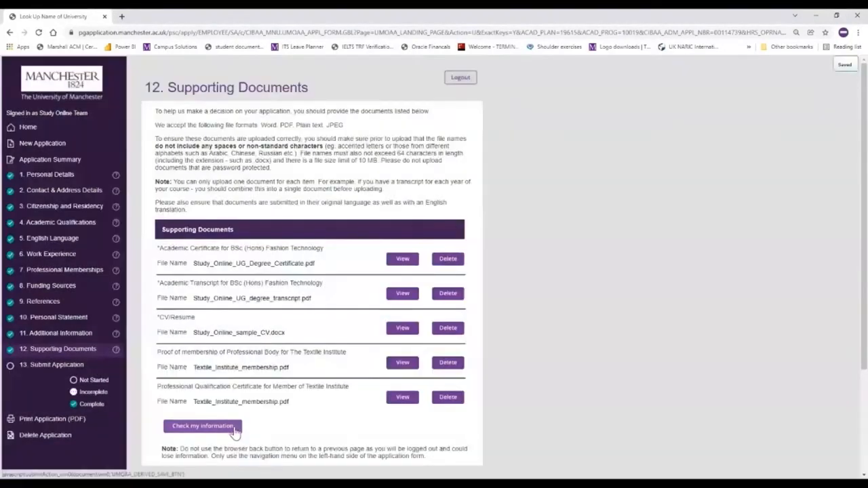
{"action": "left_click", "coordinate": [233, 427]}
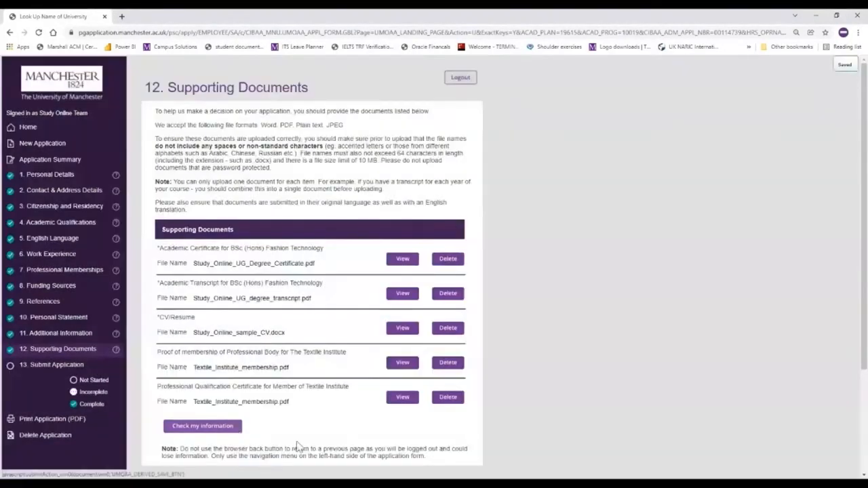